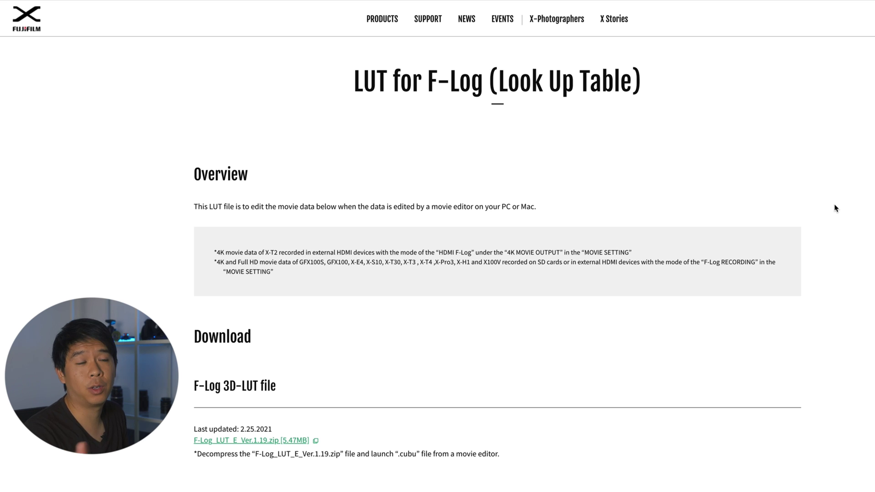
Step: Scroll down the Fujifilm page to the F-Log 3D-LUT download section
scroll(577, 440, "down", 3)
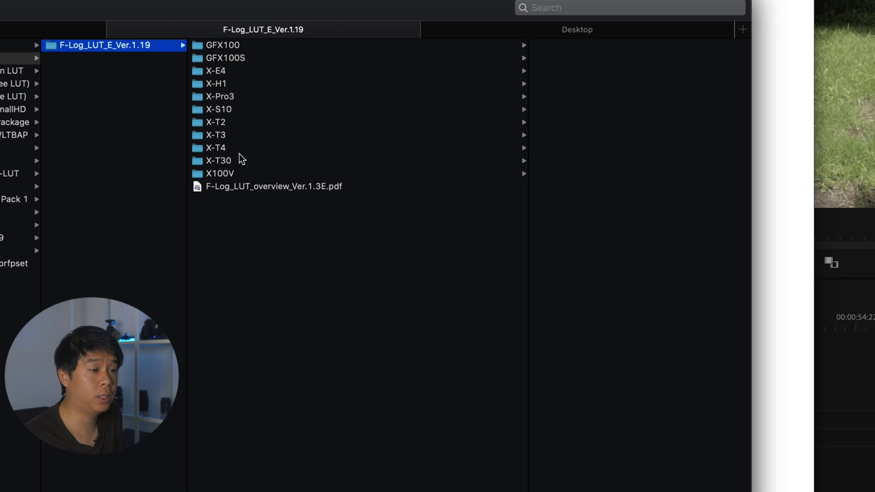
Step: Show the GFX100S .cube files, then Quick Look F-Log_LUT_overview_Ver.1.3E.pdf
left_click(245, 58)
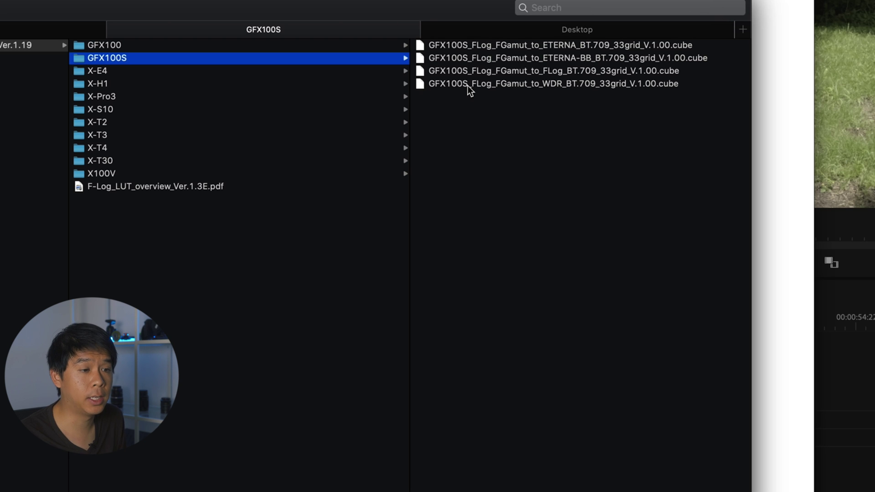
left_click(141, 190)
key("space")
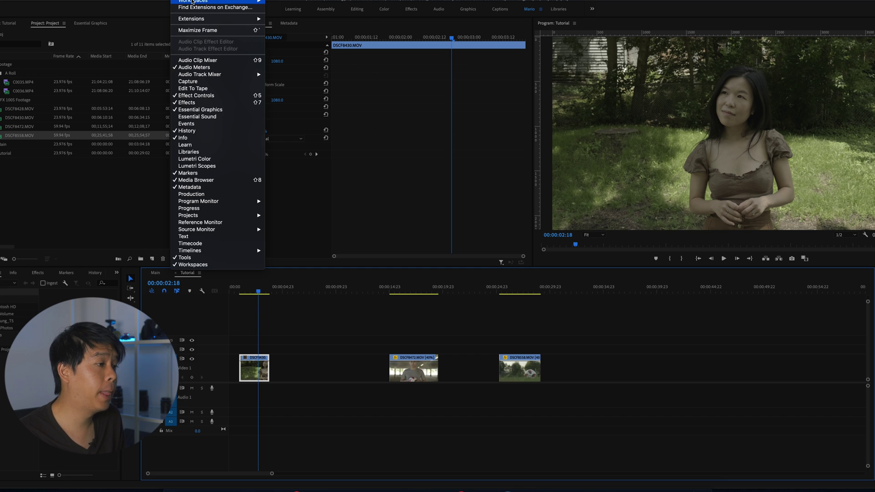
Step: Switch to the Color workspace and expand Lumetri Color's Basic Correction for DSCF8430.MOV
mouse_move(219, 1)
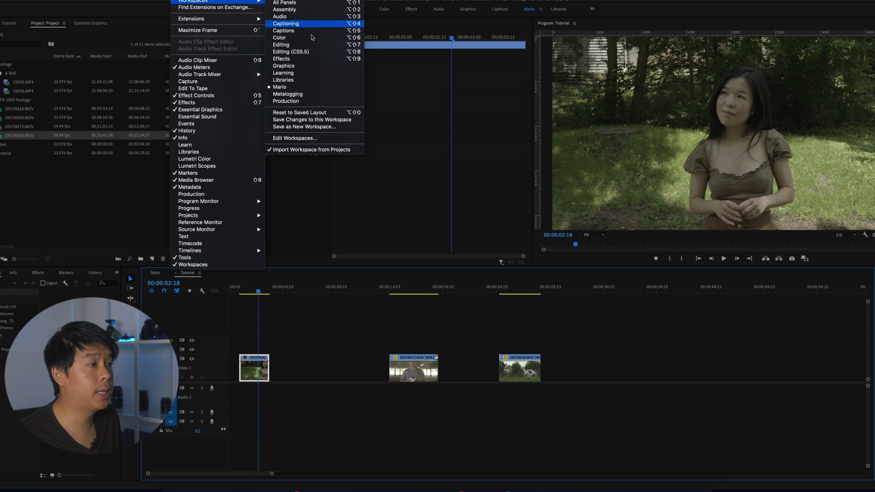
left_click(297, 39)
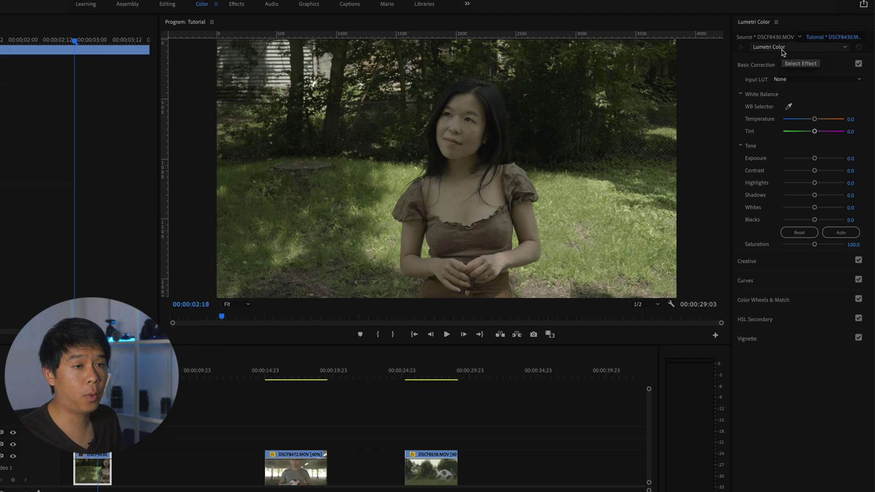
left_click(800, 50)
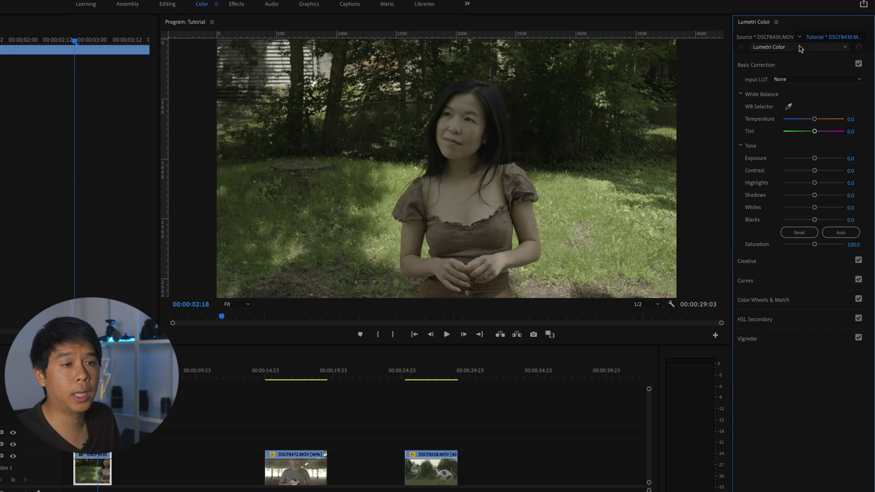
left_click(760, 65)
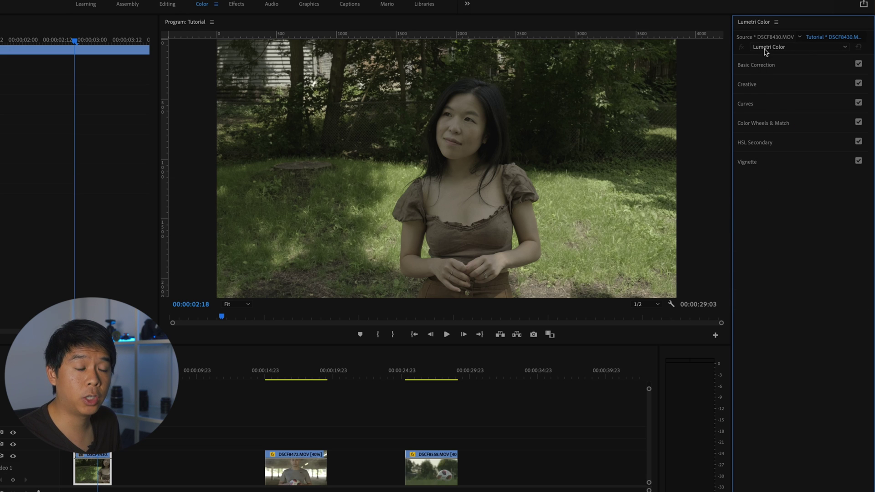
left_click(766, 66)
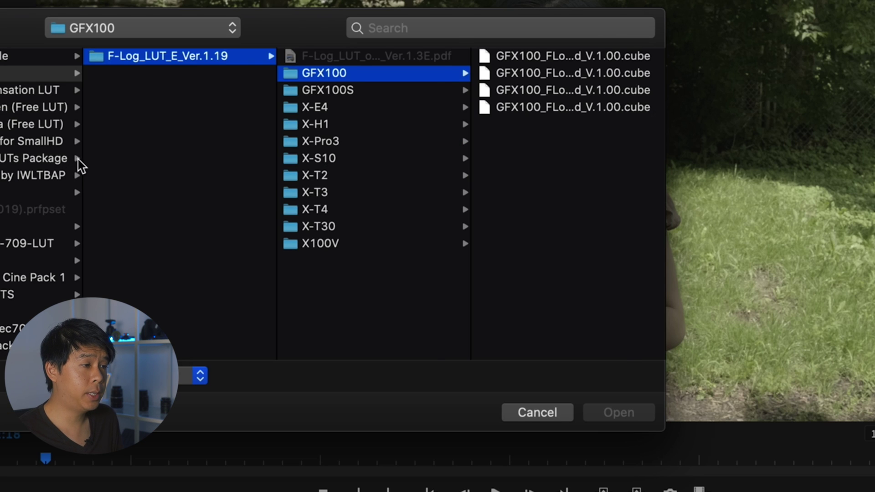
Step: Load GFX100S_FLog_FGamut_to_ETERNA_BT.709 .cube as DSCF8430.MOV's Input LUT
scroll(155, 191, "right", 2)
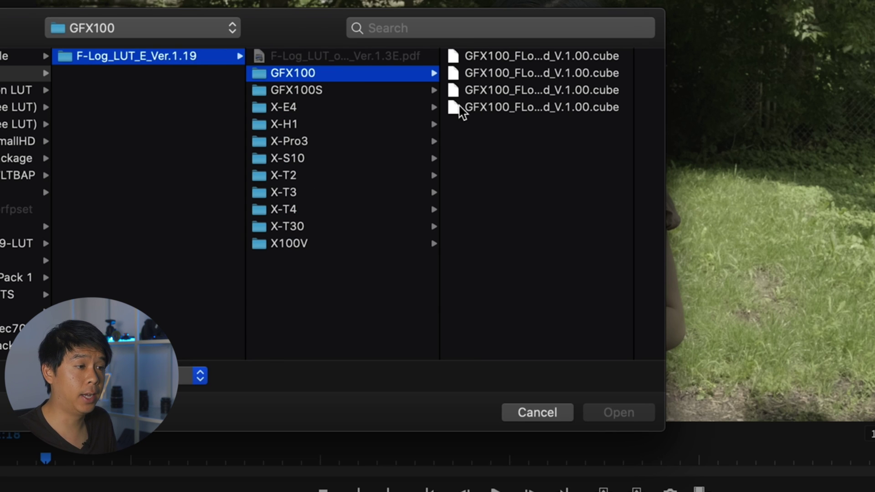
key("Down")
left_click(562, 59)
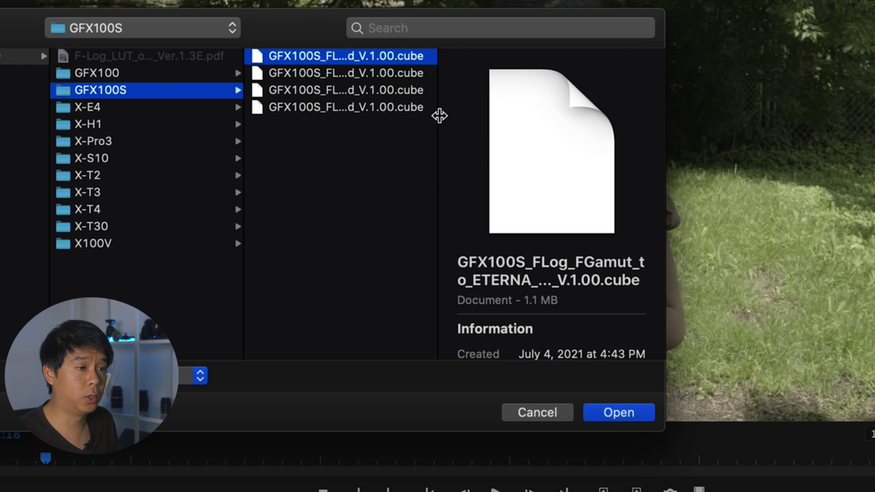
left_click_drag(439, 116, 552, 119)
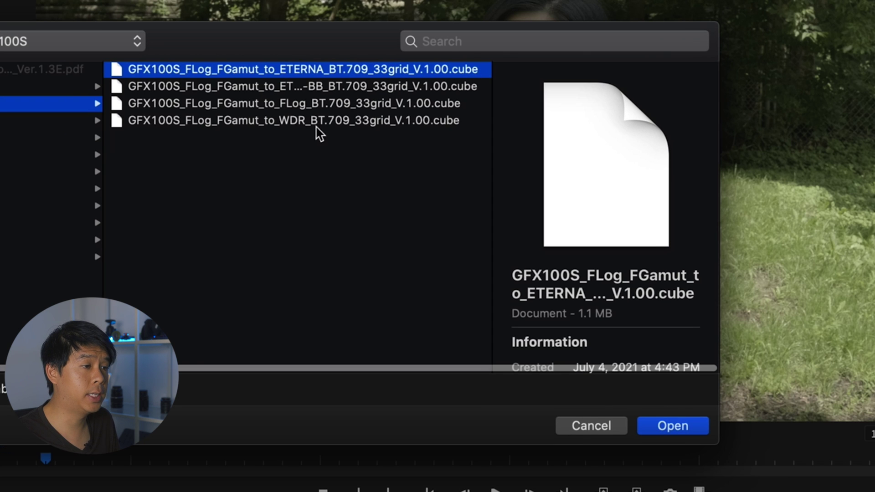
left_click(675, 430)
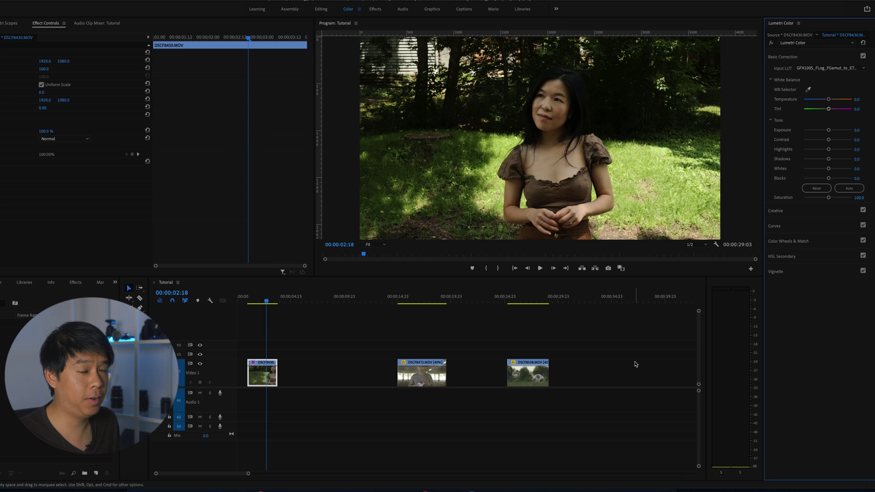
left_click(260, 301)
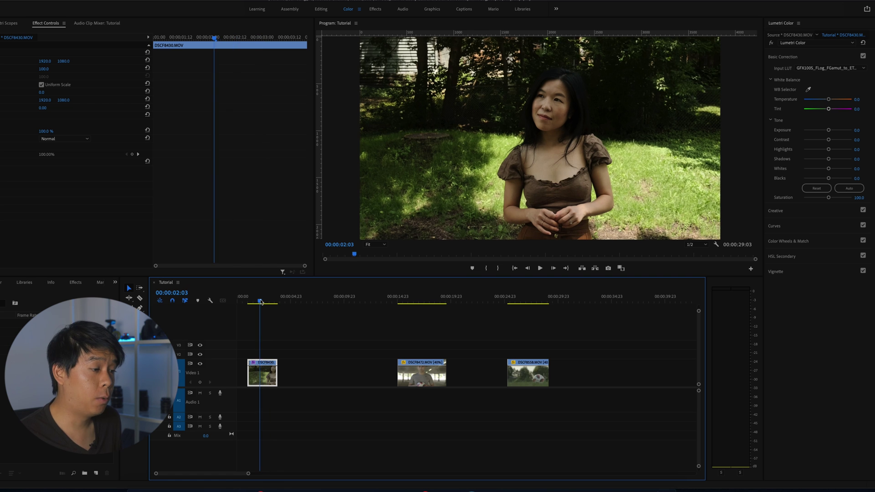
left_click(336, 334)
key("space")
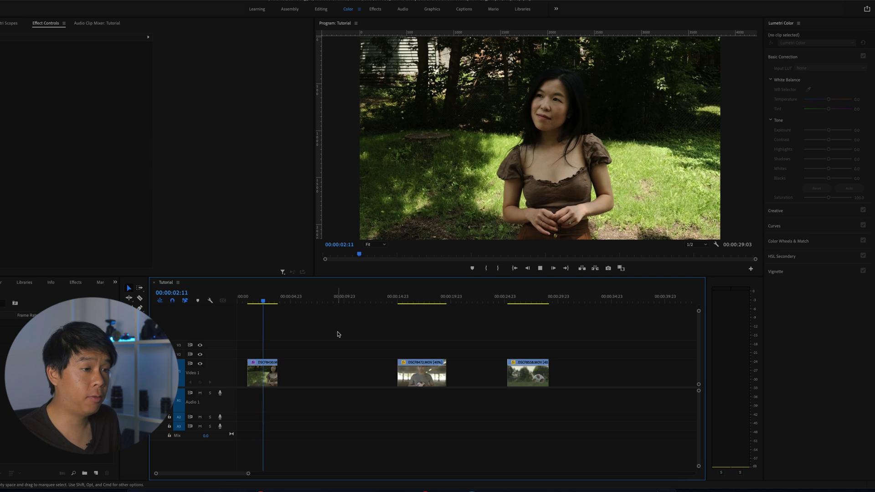
key("space")
key("d")
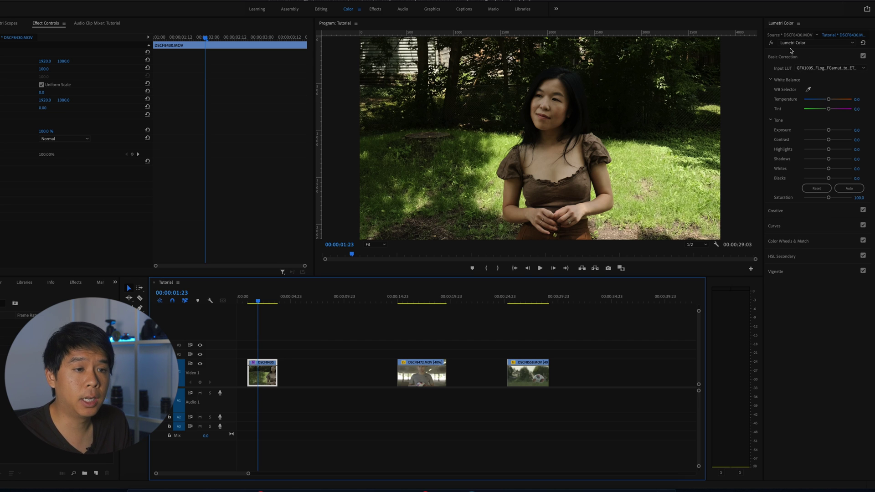
Step: Set Contrast to 1.5, Shadows to 13.8 and Blacks to -4.6 in Basic Correction
left_click_drag(829, 139, 831, 160)
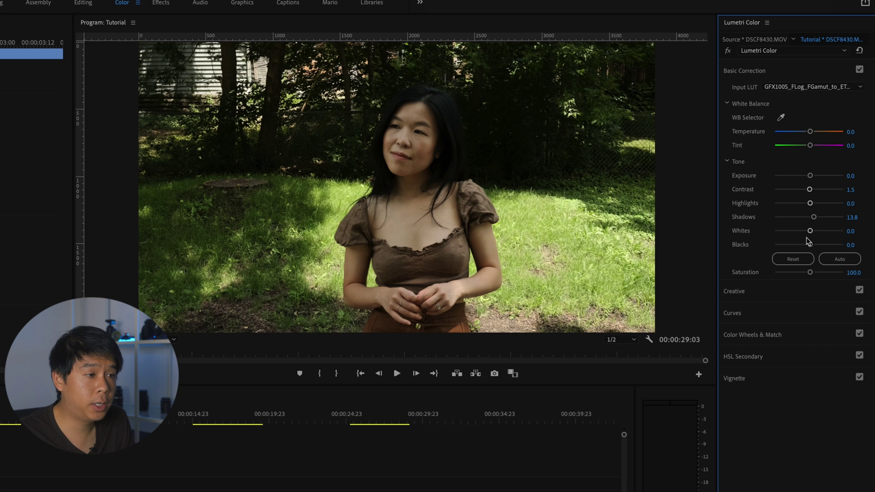
left_click_drag(809, 245, 807, 245)
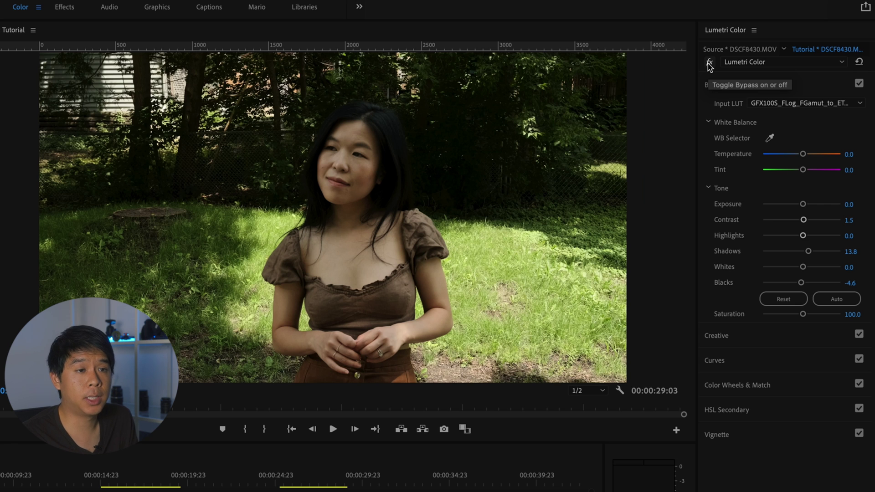
Step: Toggle the Lumetri Color bypass off and on to compare graded and ungraded DSCF8430
left_click(709, 63)
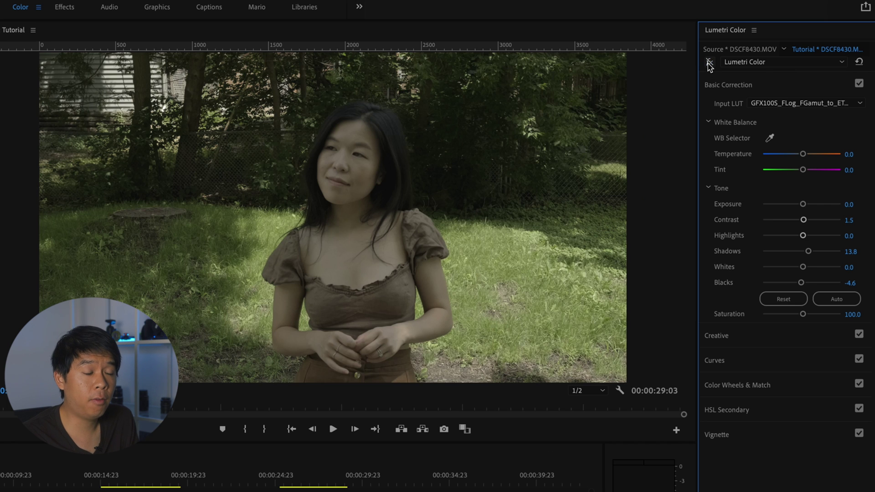
left_click(709, 63)
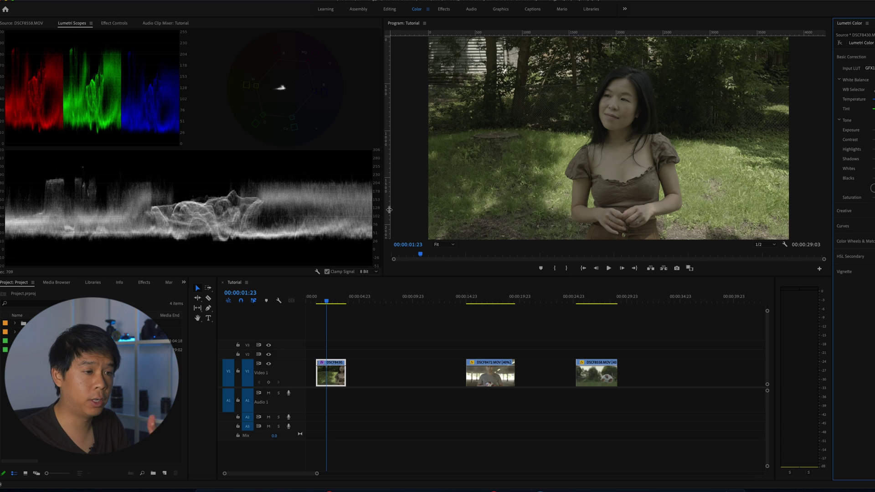
left_click(840, 43)
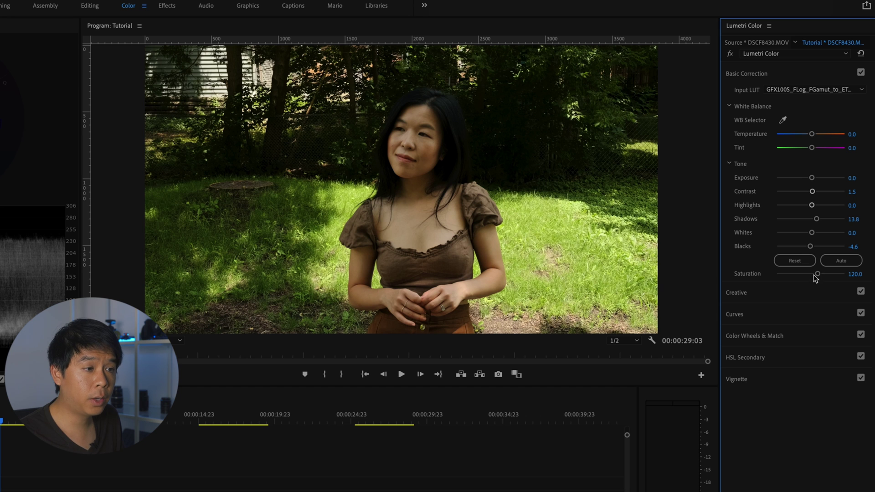
Step: Set saturation to 110.8 and bend the RGB master curve into a gentle S
left_click_drag(814, 274, 812, 274)
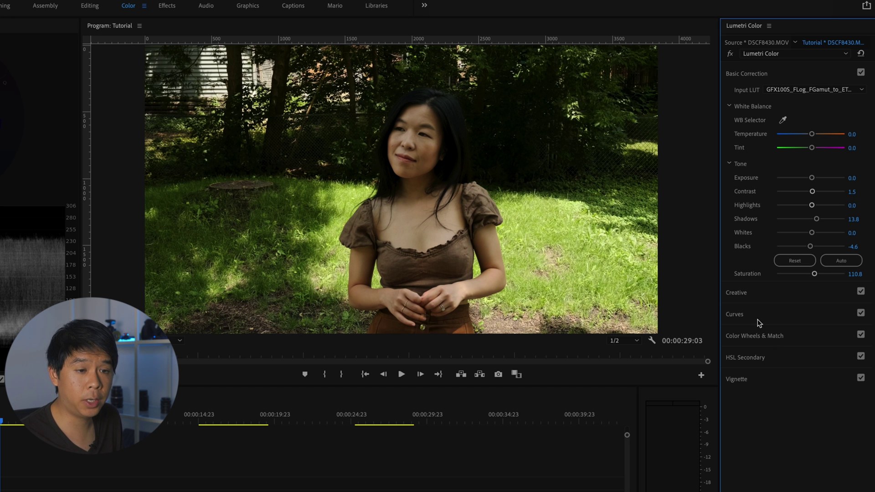
left_click(743, 313)
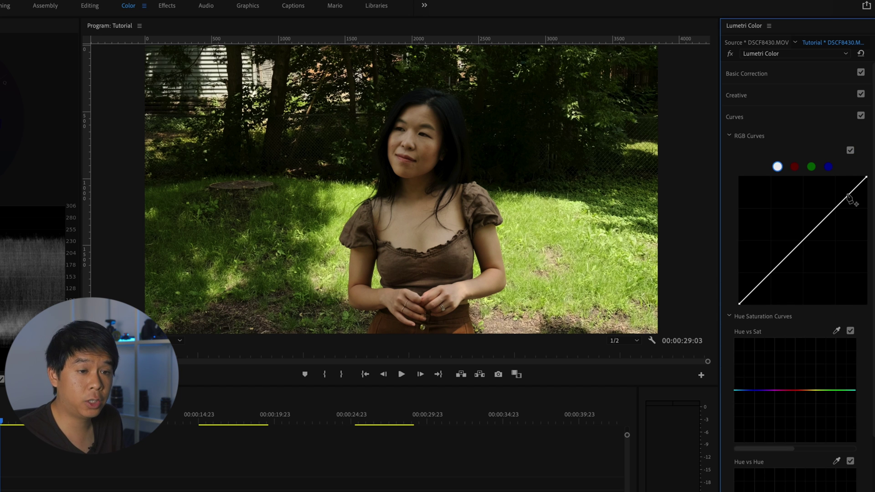
left_click_drag(849, 199, 845, 190)
left_click(753, 292)
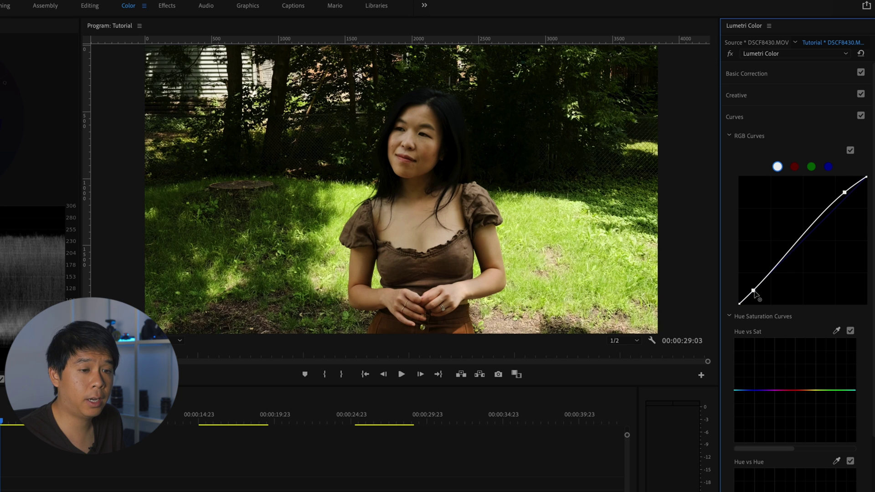
left_click_drag(754, 293, 753, 292)
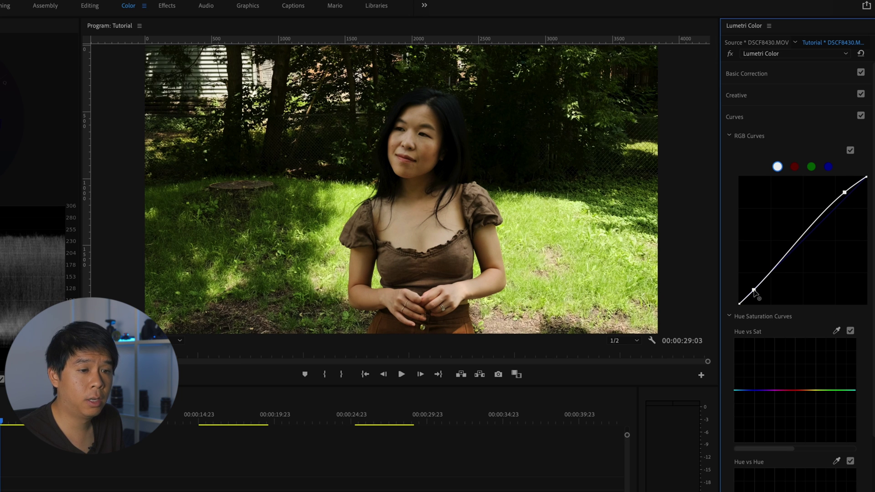
left_click_drag(755, 295, 755, 292)
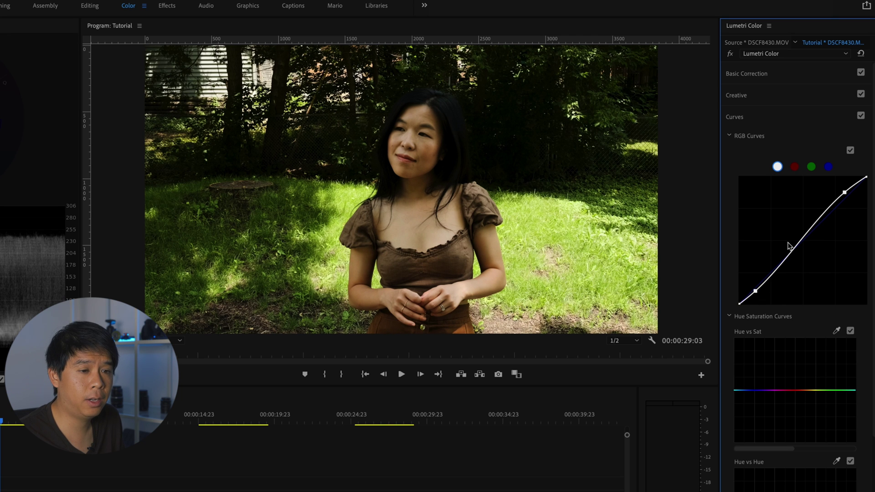
left_click_drag(793, 250, 794, 242)
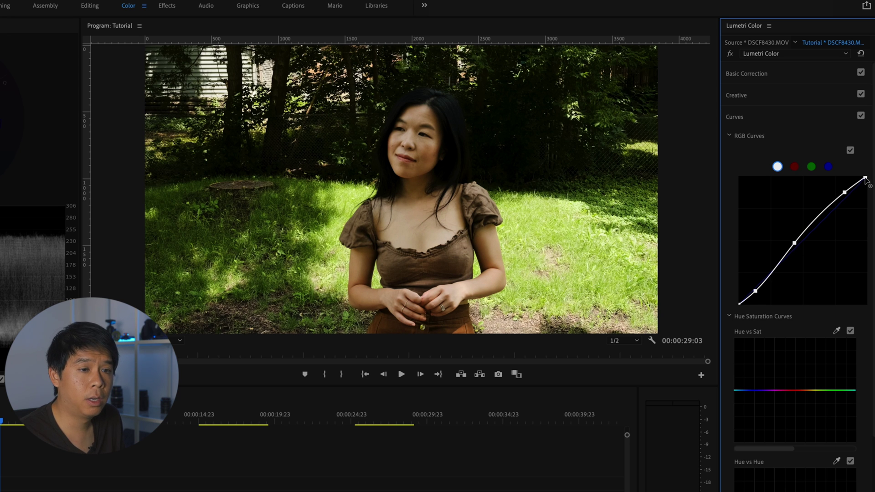
left_click_drag(866, 177, 866, 180)
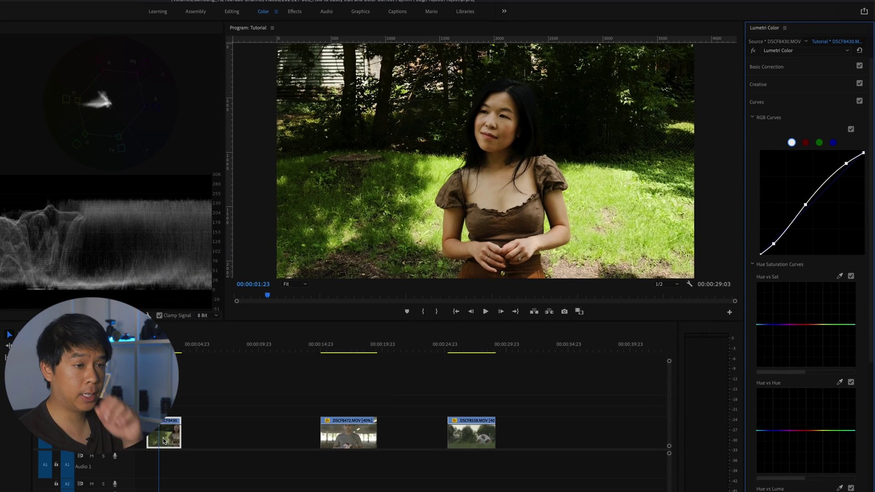
Step: Duplicate DSCF8430 after the original on V1 and remove the copy's Lumetri grade
left_click_drag(11, 491, 76, 491)
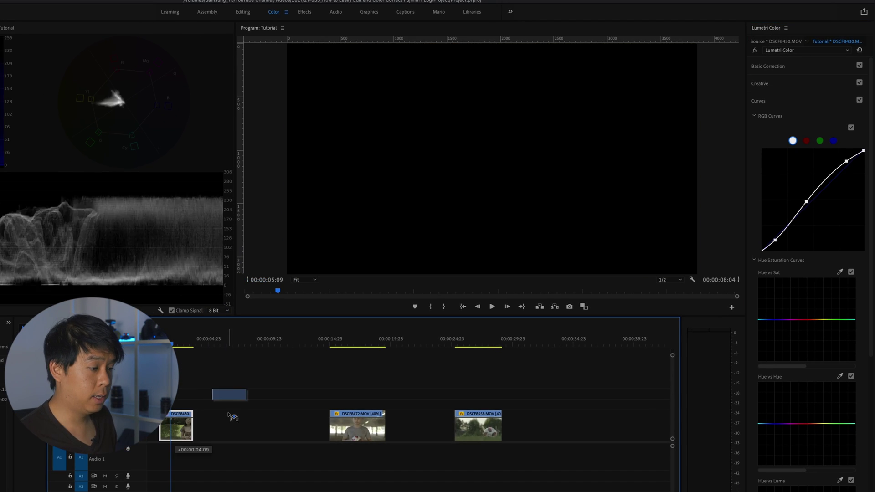
left_click_drag(232, 417, 213, 433)
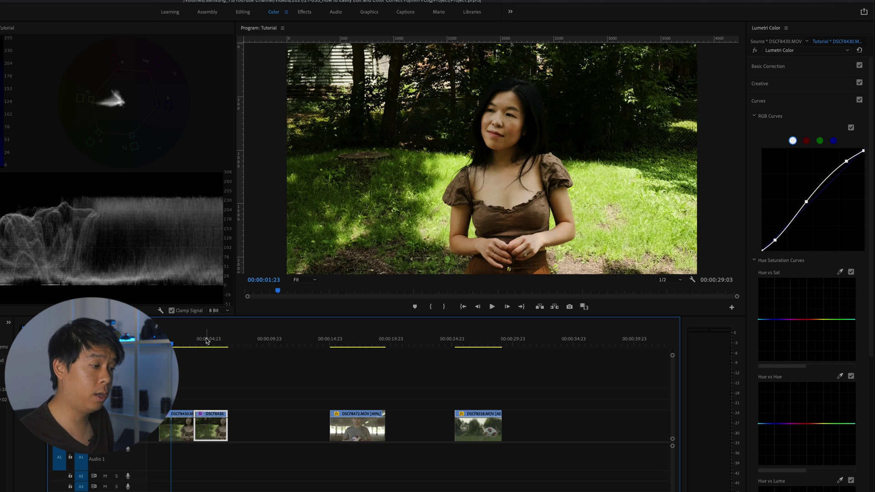
left_click(207, 341)
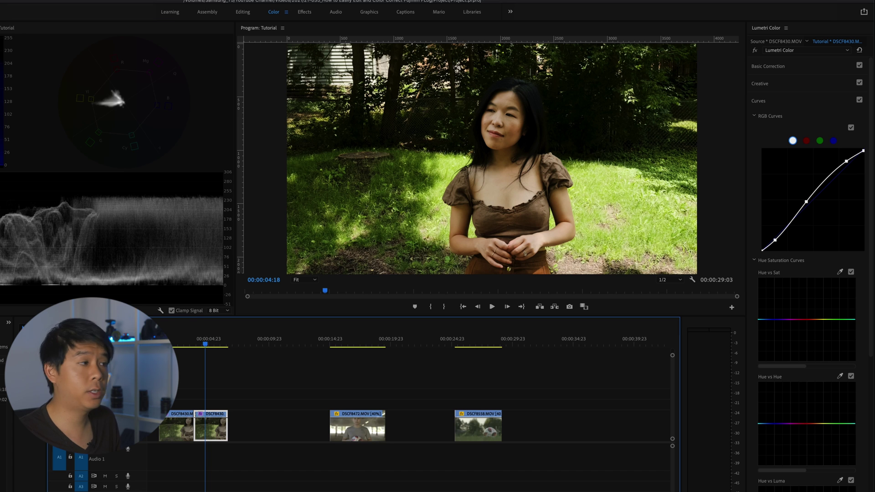
key("shift+5")
key("Delete")
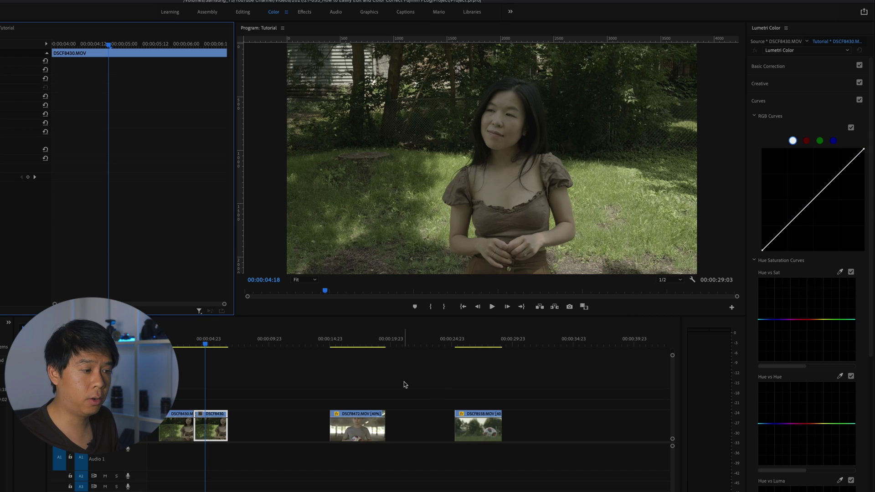
Step: Load GFX100S_FLog_FGamut_to_WDR_BT.709_33grid_V.1.00.cube as the duplicate's Input LUT
left_click(778, 67)
left_click(816, 81)
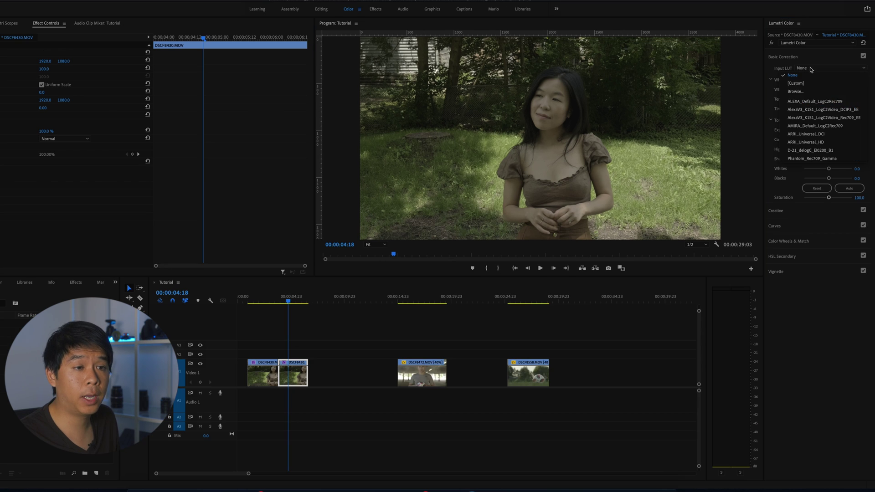
left_click(801, 104)
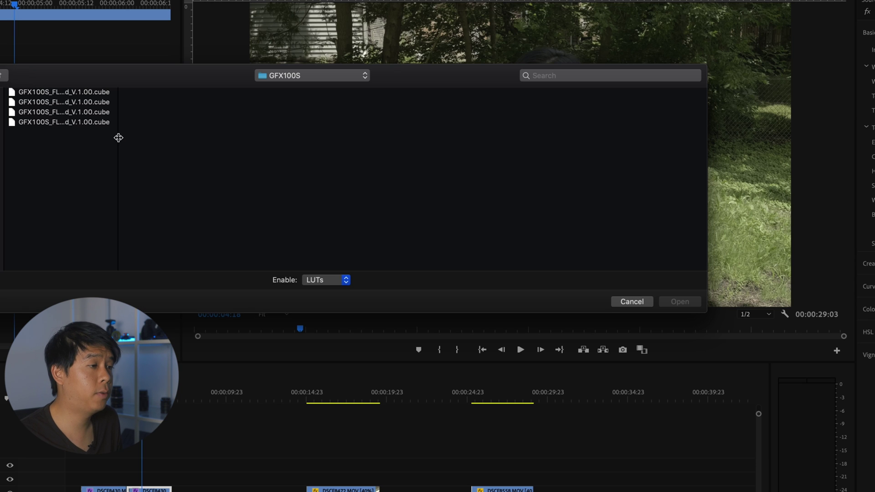
left_click_drag(118, 137, 396, 146)
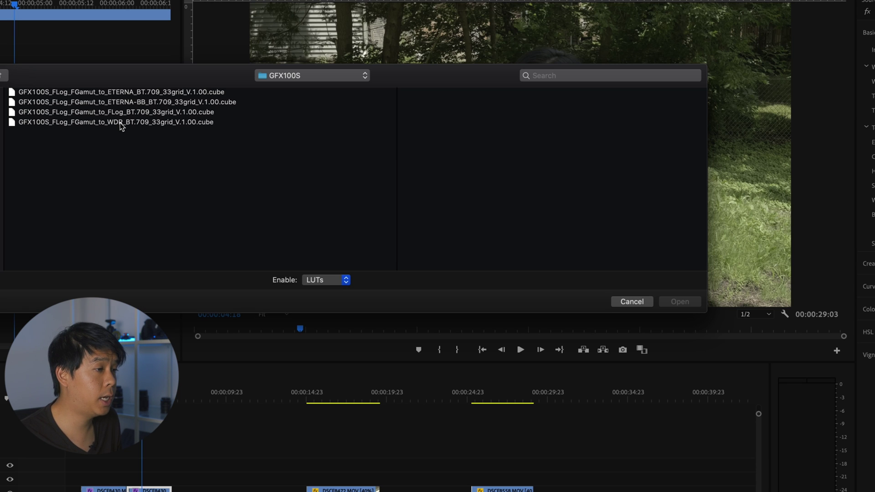
left_click(157, 122)
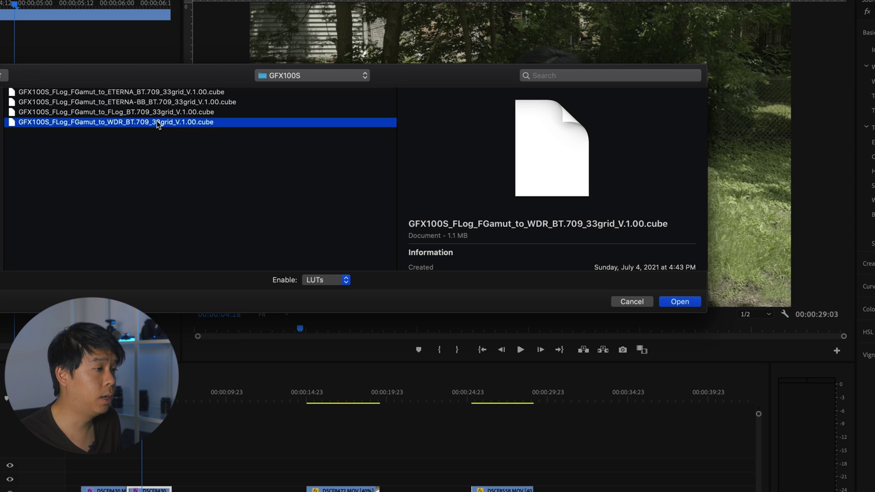
left_click(683, 301)
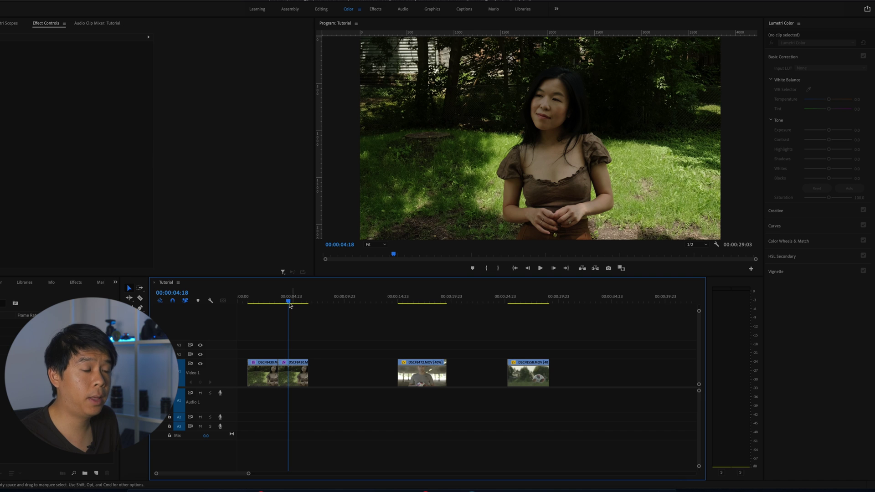
Step: Move the playhead back and forth between the ETERNA original and WDR copy to compare looks
left_click(294, 382)
left_click(291, 301)
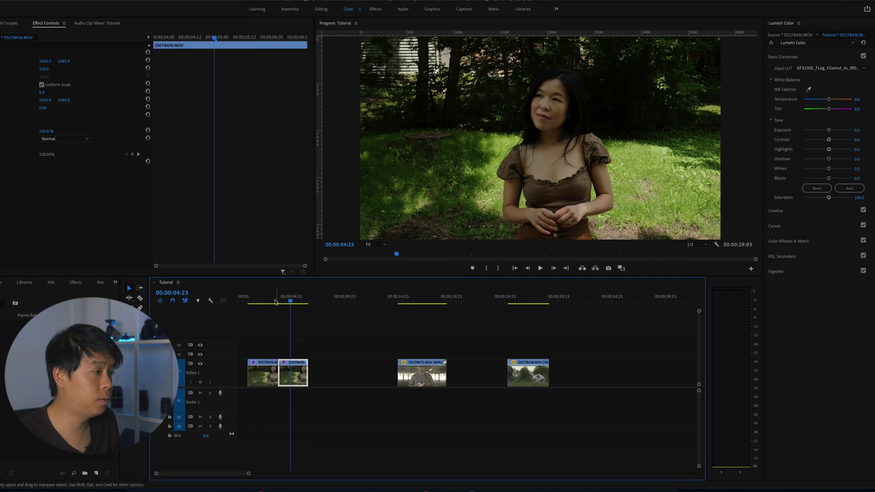
left_click(269, 300)
left_click(292, 300)
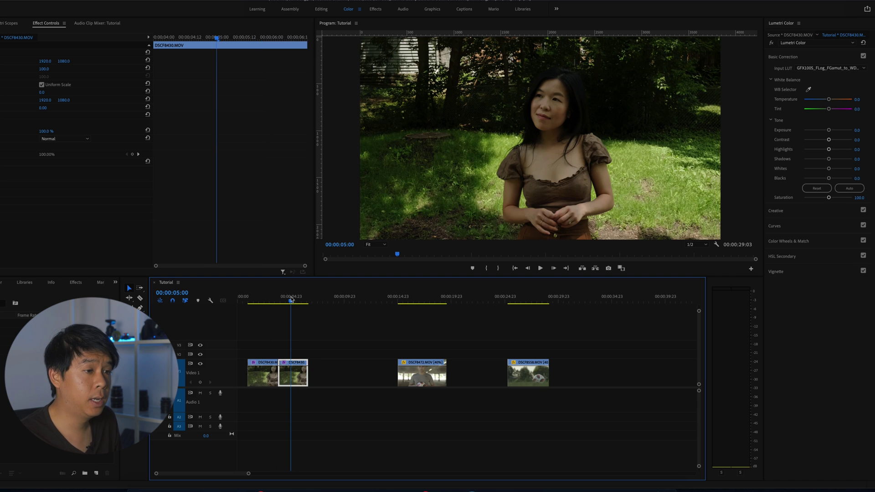
left_click(258, 299)
left_click(296, 300)
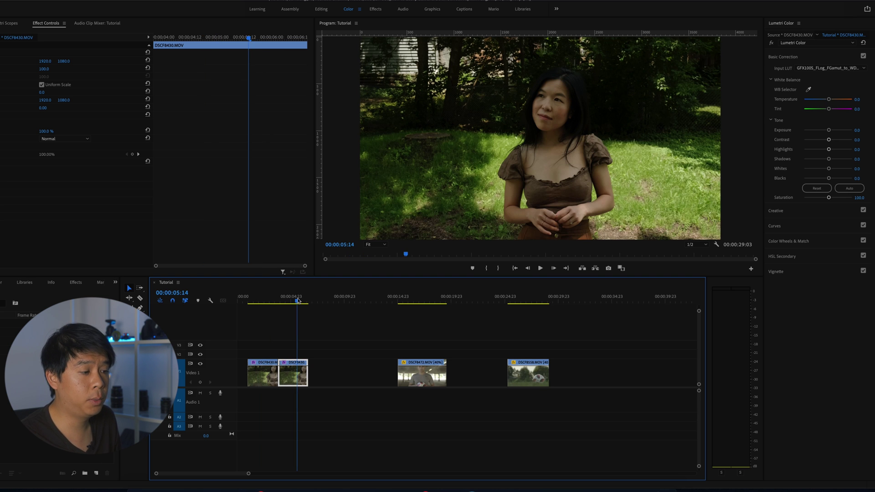
left_click(265, 301)
left_click(290, 300)
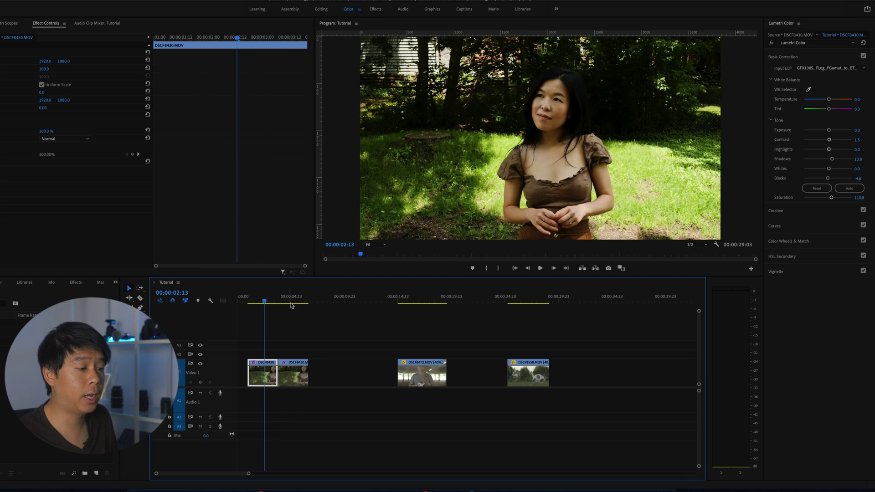
left_click(268, 300)
left_click(293, 301)
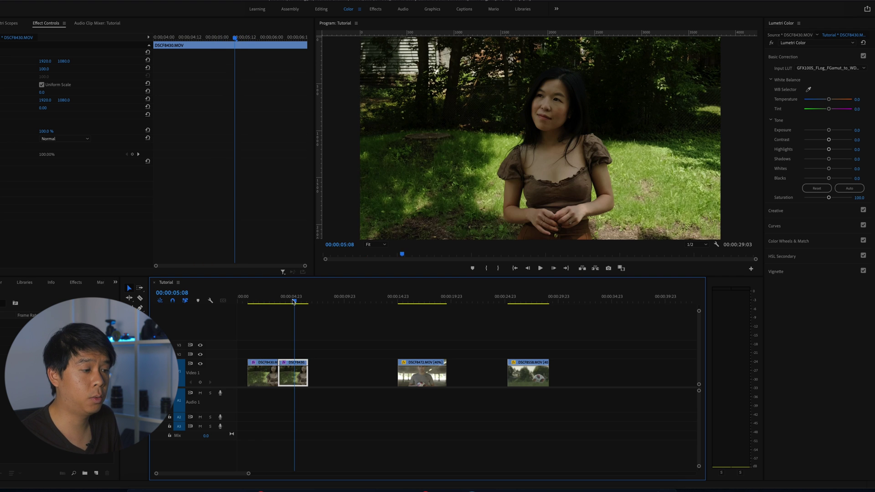
left_click(258, 301)
left_click(290, 301)
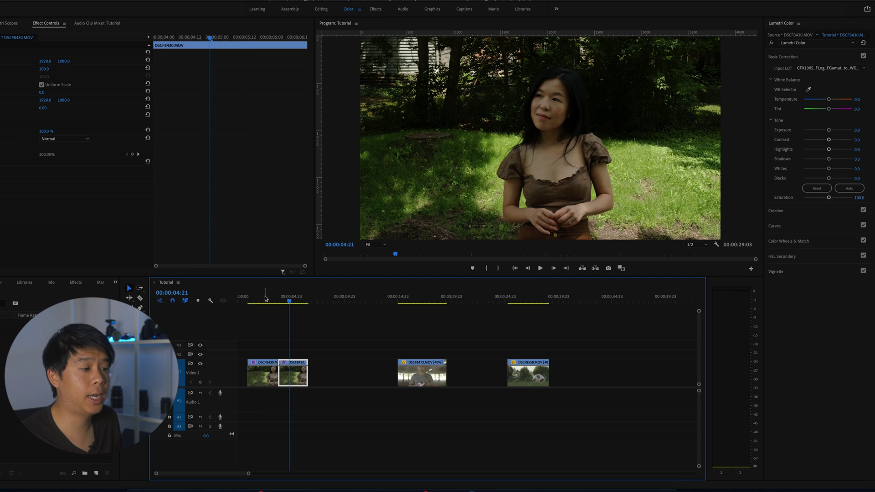
left_click(264, 300)
left_click(294, 301)
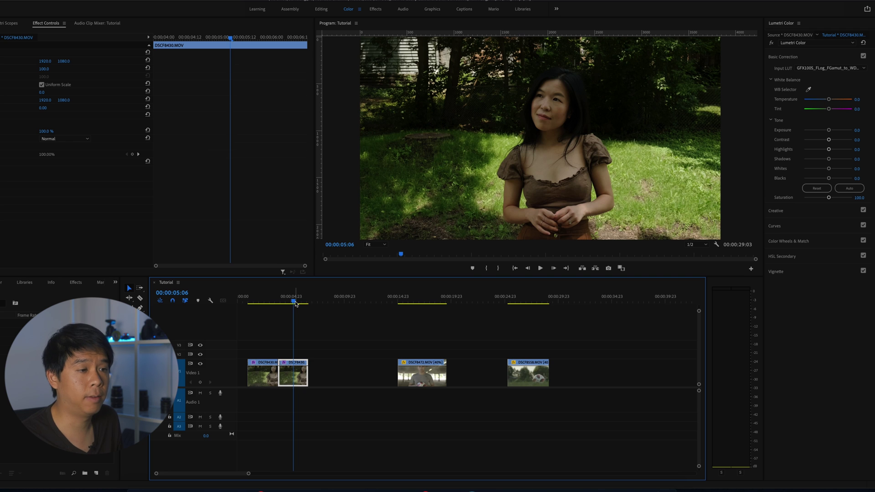
left_click(280, 301)
left_click(309, 301)
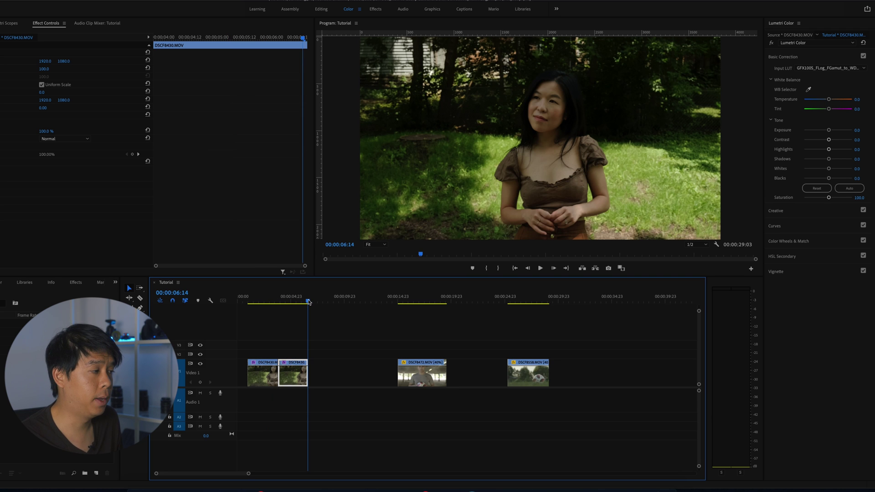
left_click(283, 299)
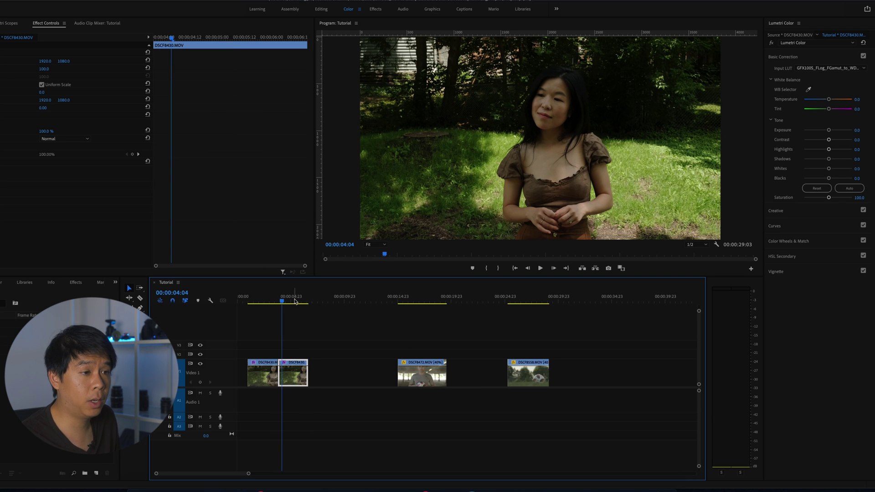
left_click(294, 300)
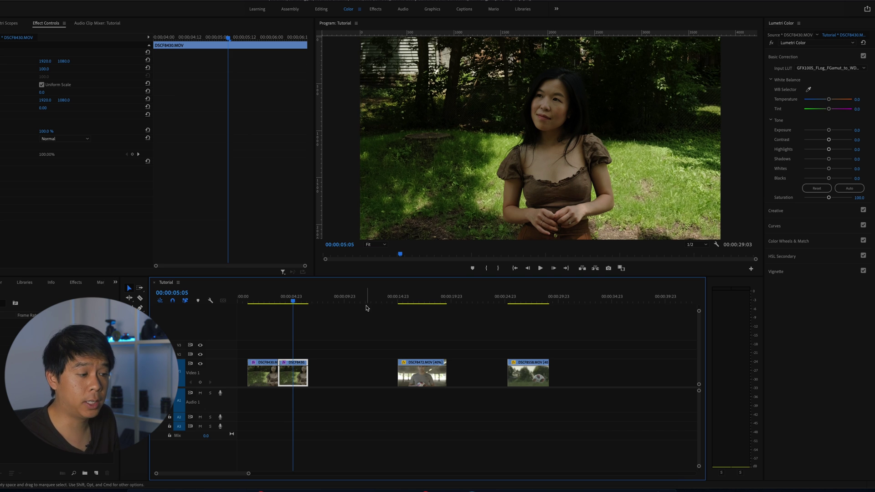
Step: Select the DSCF8472 footballer clip and load GFX100S_FLog_FGamut_to_ETERNA_BT.709_33grid_V.1.00.cube as its Input LUT
left_click(407, 301)
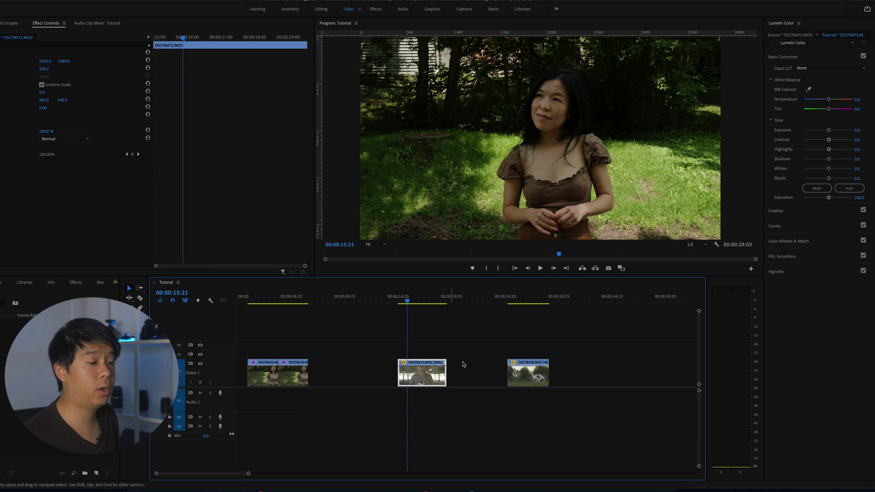
mouse_move(421, 301)
left_mouse_down()
mouse_move(435, 300)
mouse_move(404, 302)
mouse_move(433, 301)
left_mouse_up()
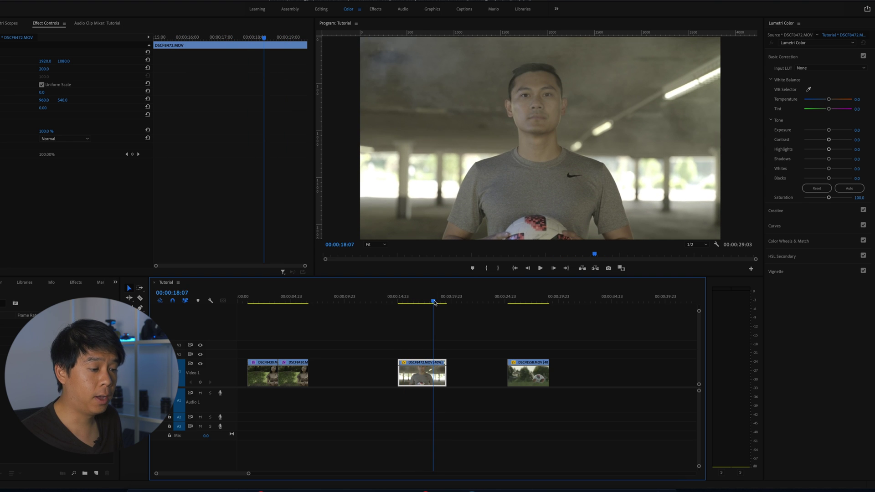
left_click(403, 301)
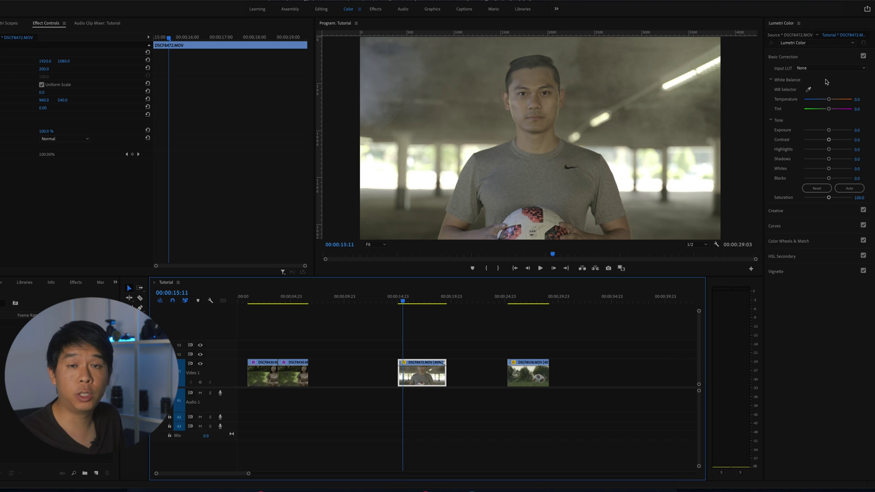
left_click(814, 70)
left_click(811, 82)
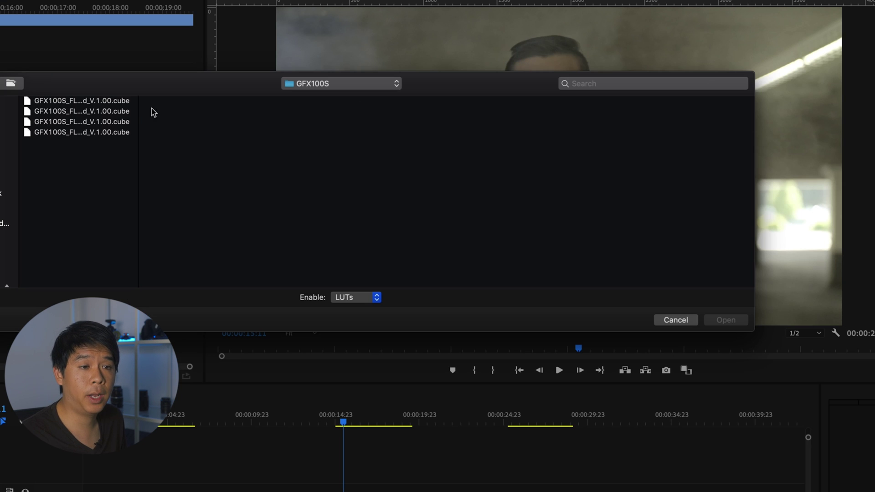
left_click(119, 101)
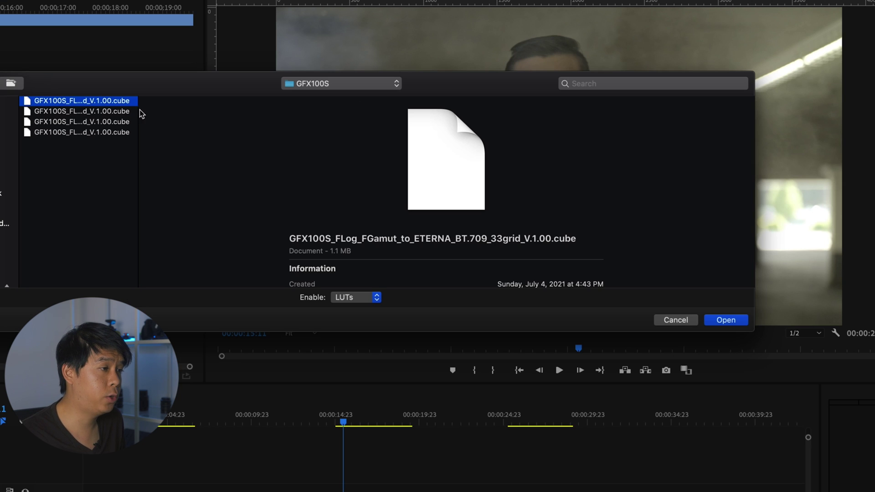
left_click(724, 321)
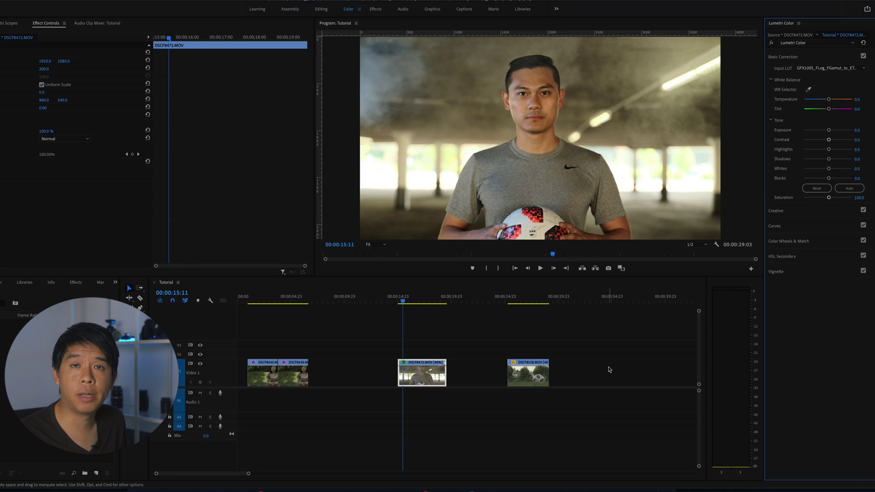
Step: Play the newly graded footballer clip and step back a few frames
left_click(610, 369)
key("space")
key("space")
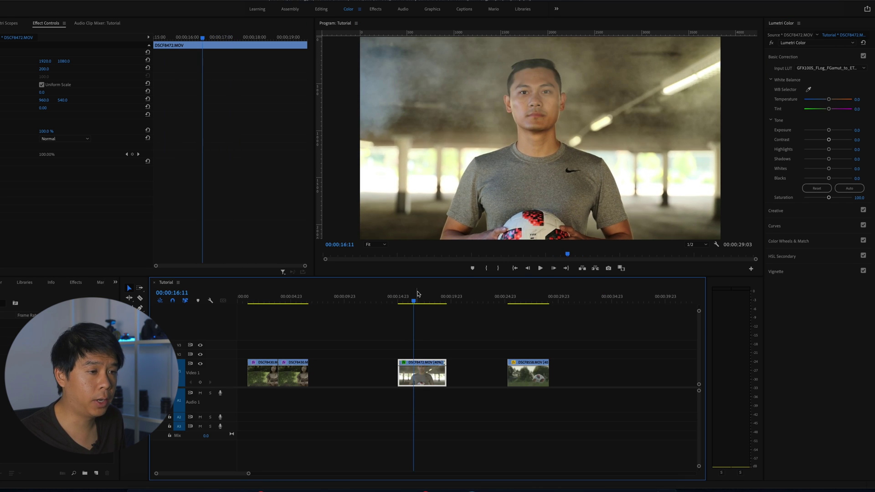
key("shift+Left")
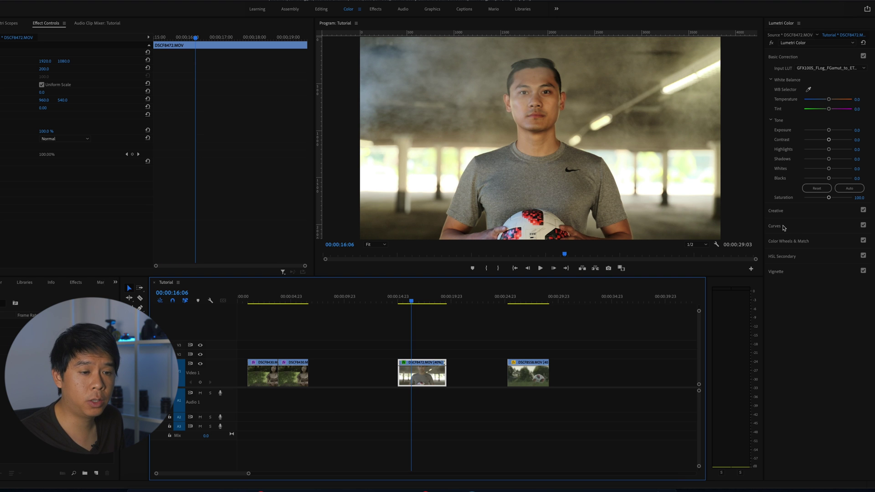
left_click(775, 227)
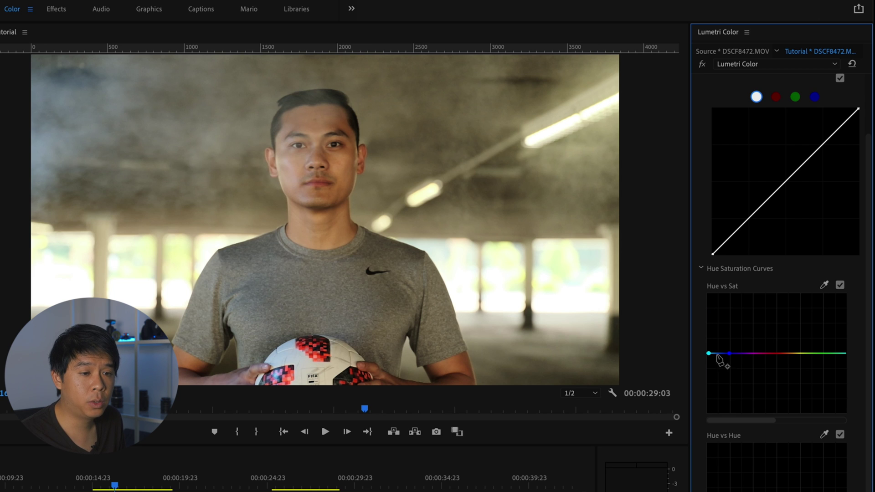
Step: Sample the orange hues and pull their Hue vs Sat point down, then scrub to review
mouse_move(717, 353)
left_mouse_down()
mouse_move(718, 314)
mouse_move(718, 341)
left_mouse_up()
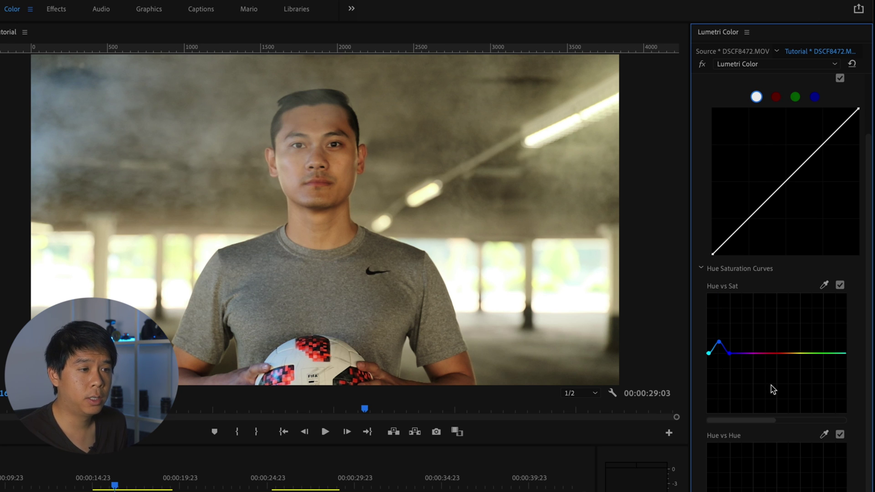
scroll(773, 390, "down", 3)
scroll(815, 402, "down", 3)
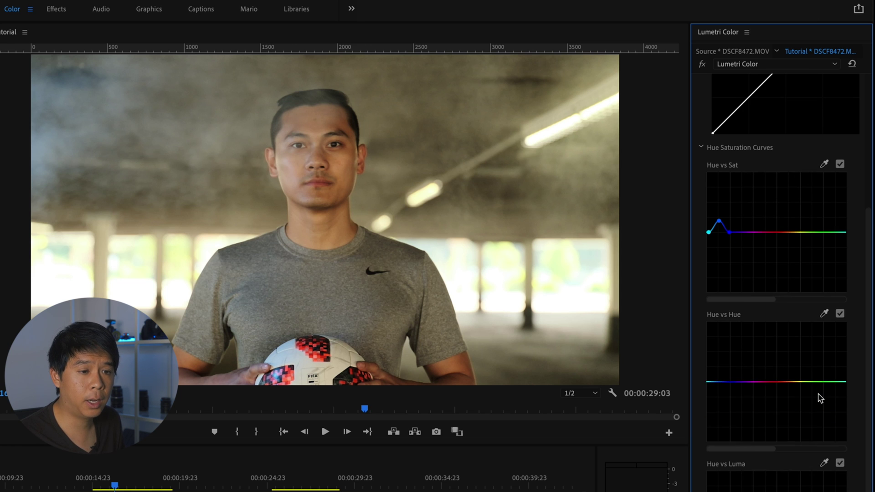
scroll(817, 396, "up", 2)
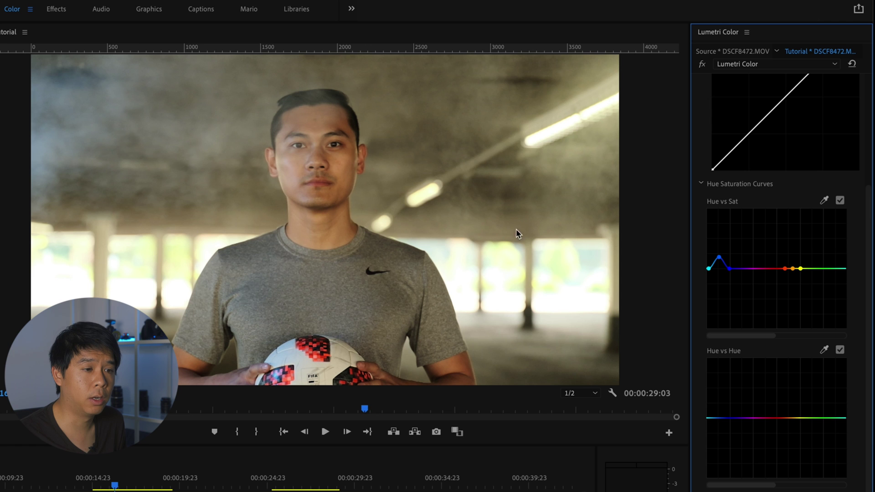
left_click(824, 203)
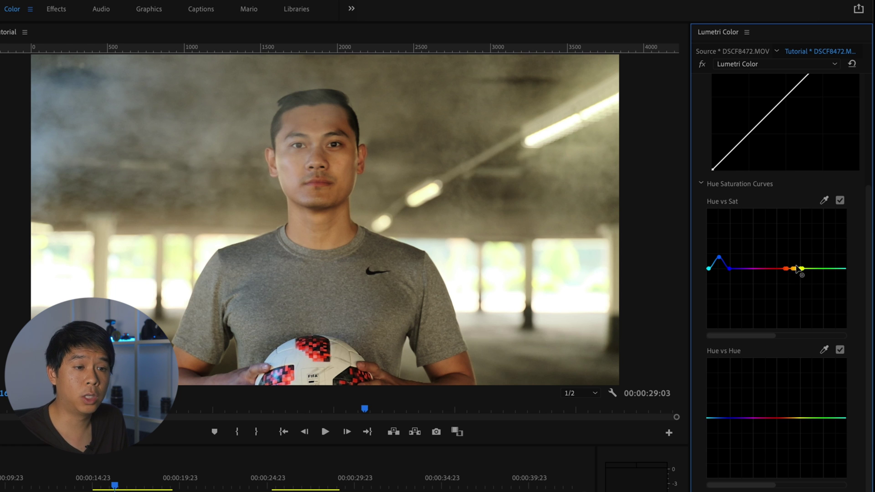
mouse_move(793, 269)
left_mouse_down()
mouse_move(795, 291)
mouse_move(794, 284)
left_mouse_up()
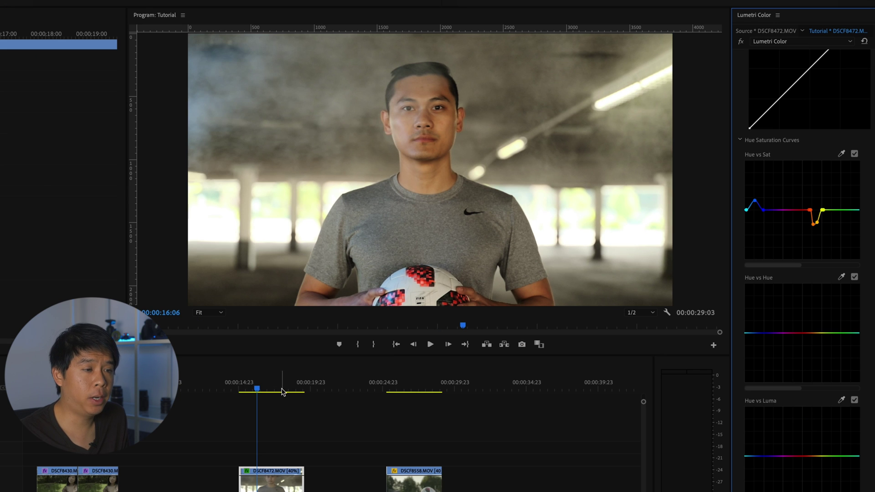
left_click_drag(283, 391, 258, 388)
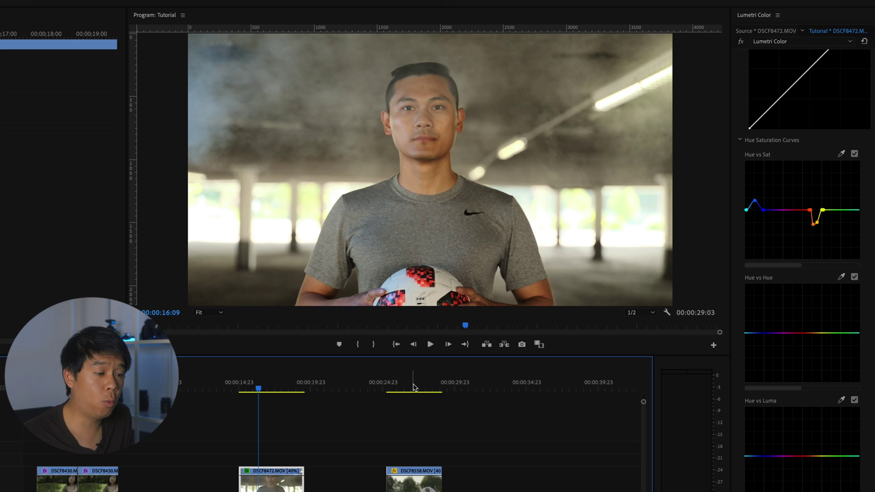
Step: Move to the DSCF8558 grass clip and load the GFX100S F-Log to WDR BT.709 cube as Input LUT
left_click_drag(413, 388, 425, 388)
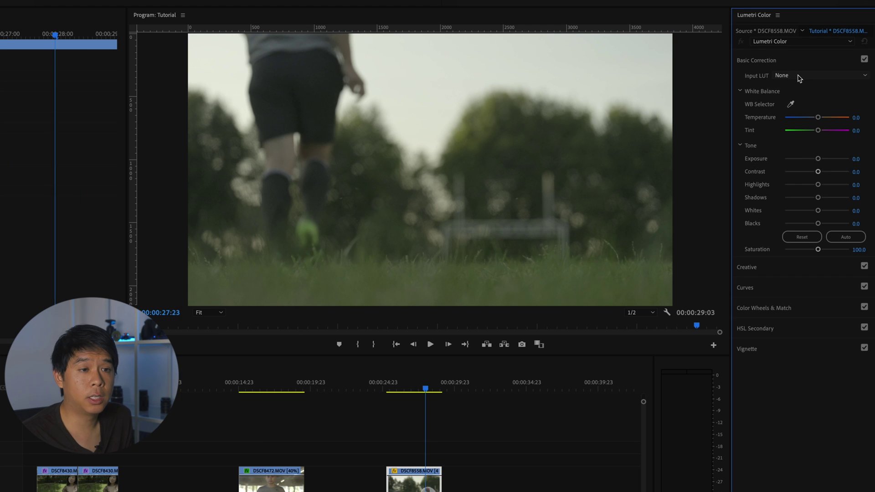
left_click(798, 76)
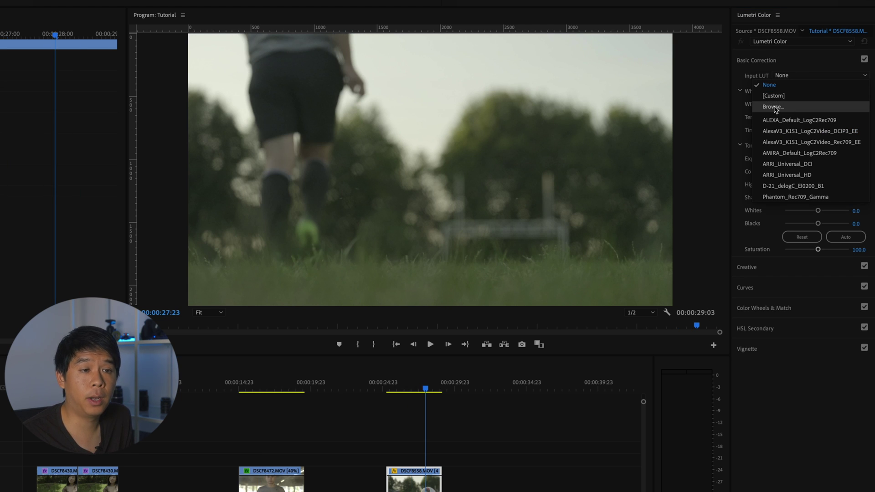
left_click(778, 108)
left_click_drag(137, 151, 385, 158)
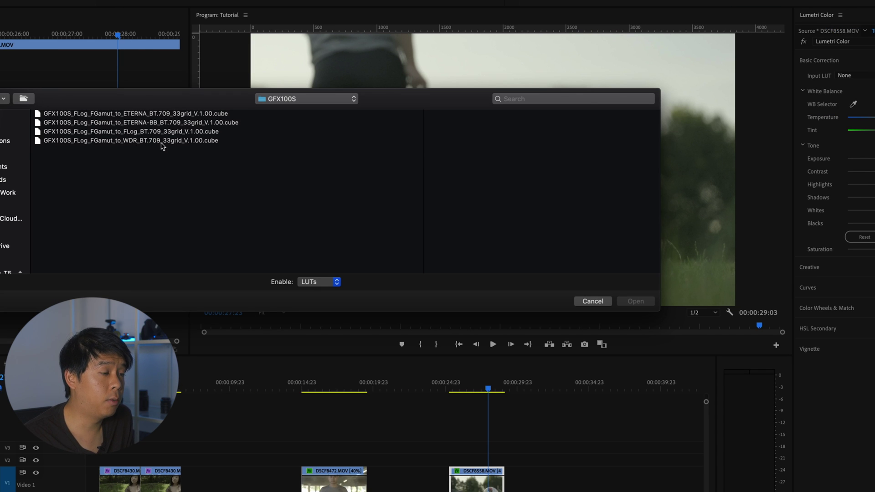
left_click(141, 140)
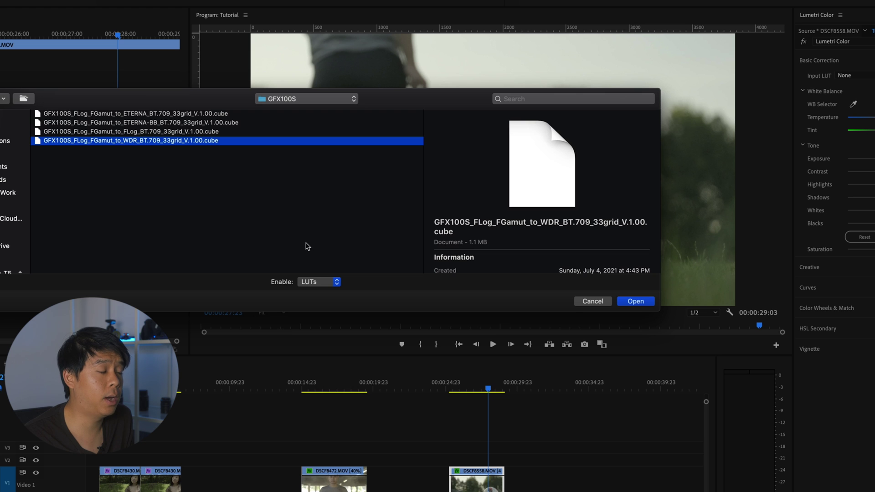
left_click(631, 301)
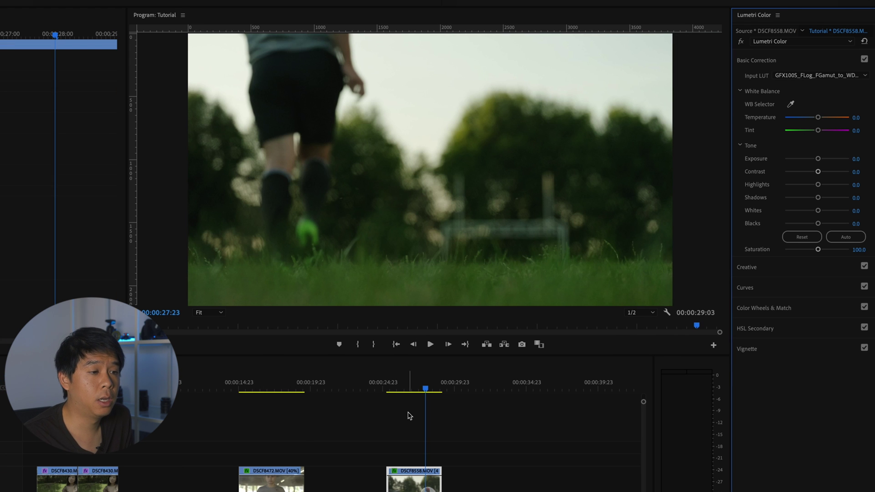
left_click(466, 388)
left_click_drag(403, 388, 420, 389)
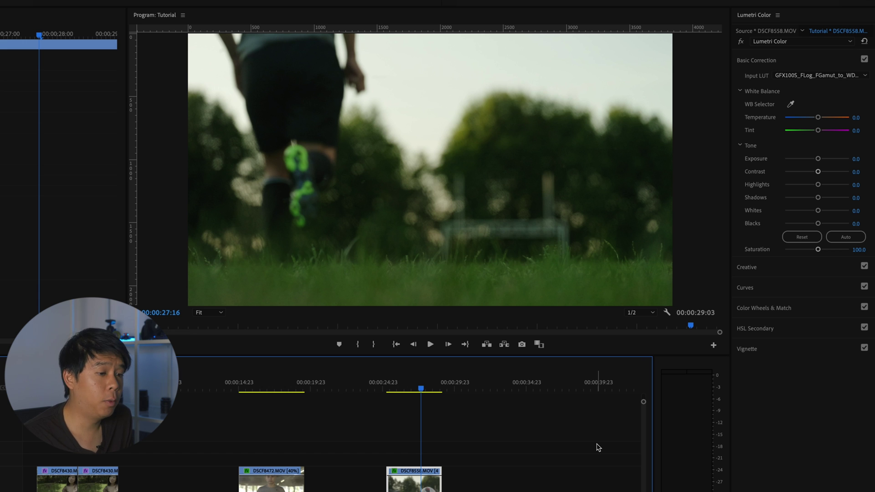
key("shift+5")
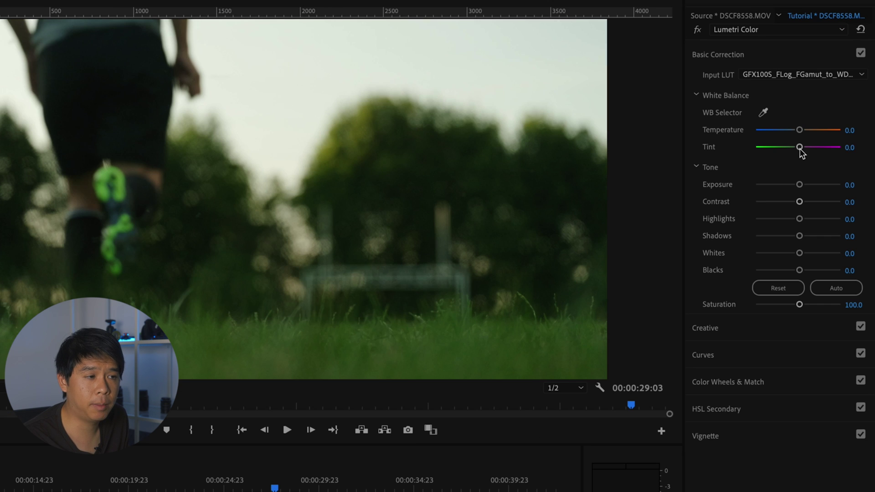
Step: Set the White Balance Tint to 20.0, pushing the sky toward magenta
left_click(821, 132)
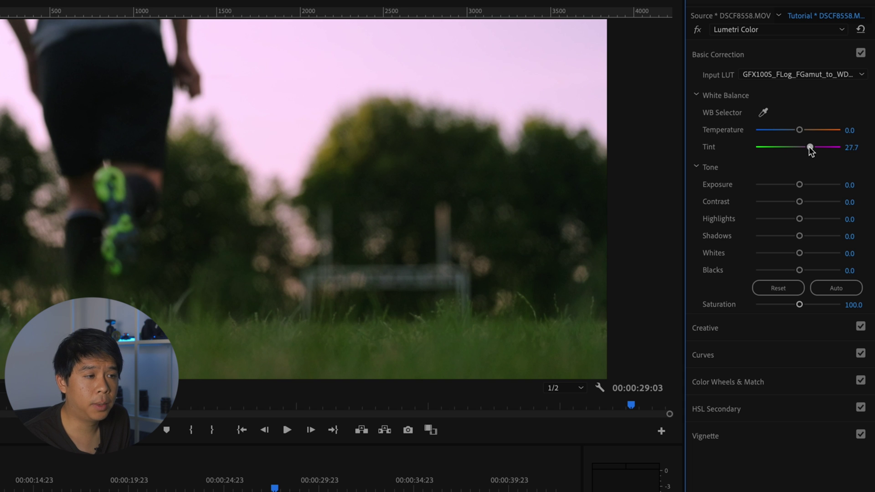
left_click_drag(810, 150, 806, 149)
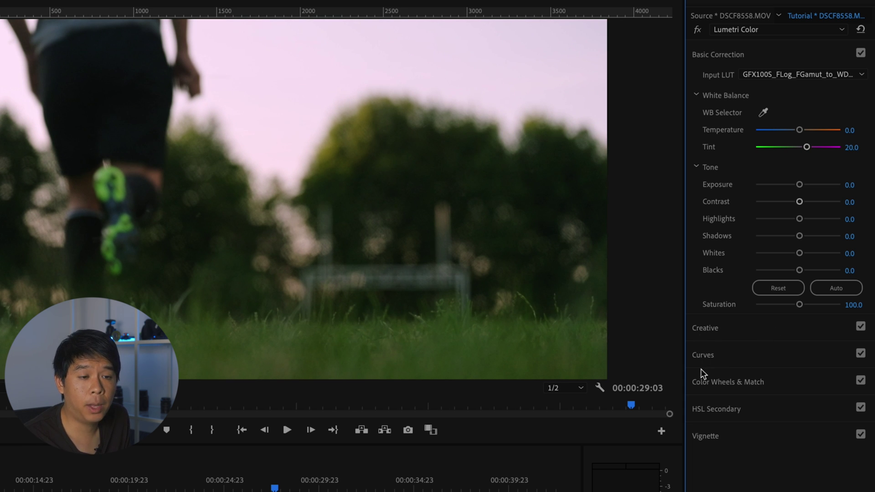
Step: Sample the grass on the Hue vs Hue curve and nudge its yellow-green hue point slightly
left_click(707, 356)
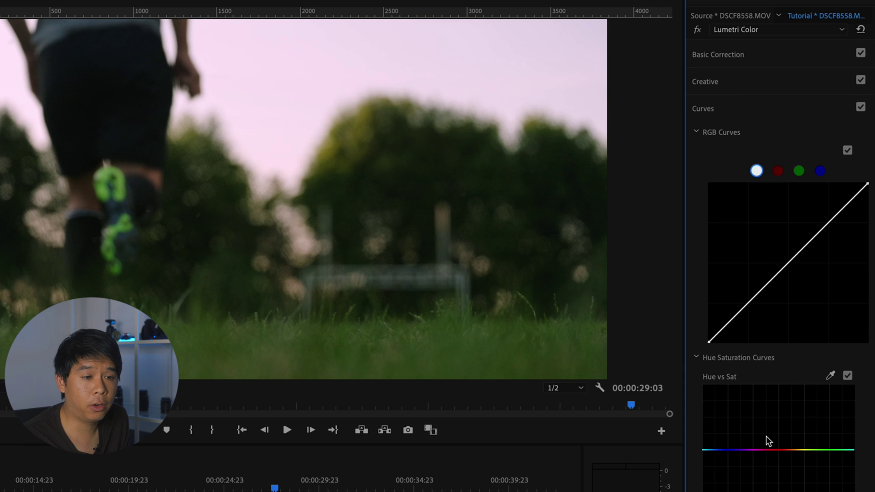
scroll(765, 441, "down", 5)
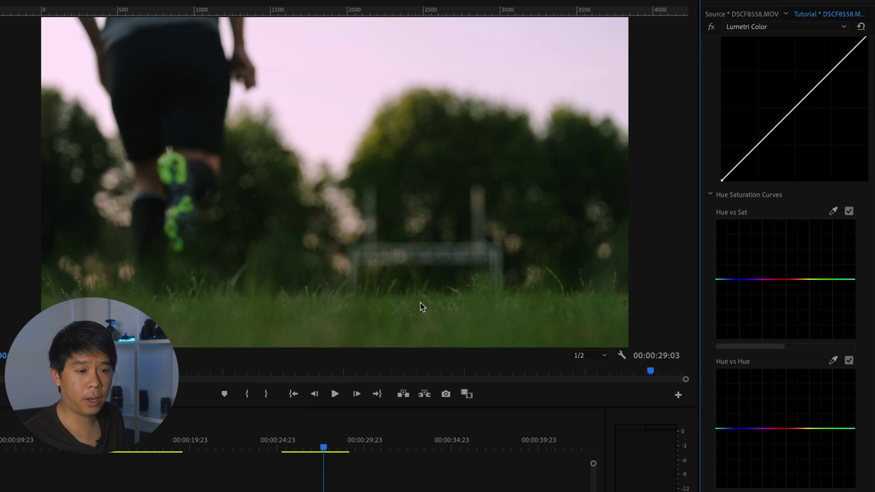
left_click(833, 363)
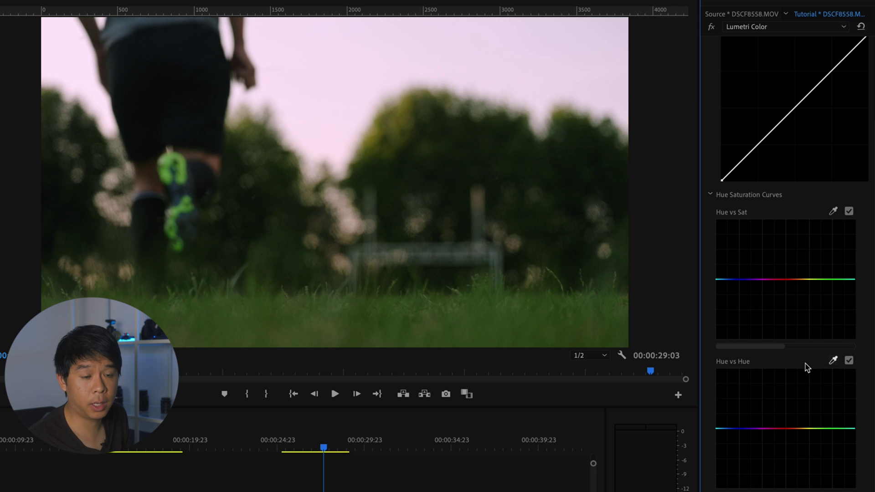
left_click(479, 312)
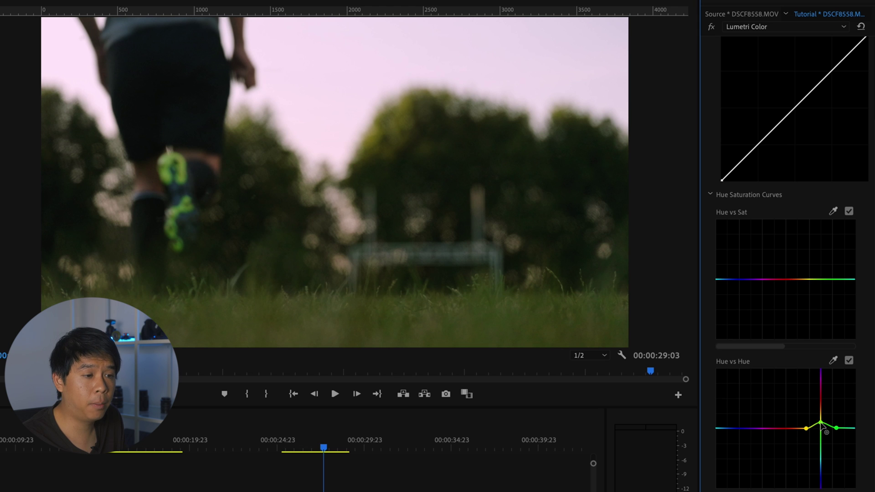
left_click_drag(822, 425, 821, 424)
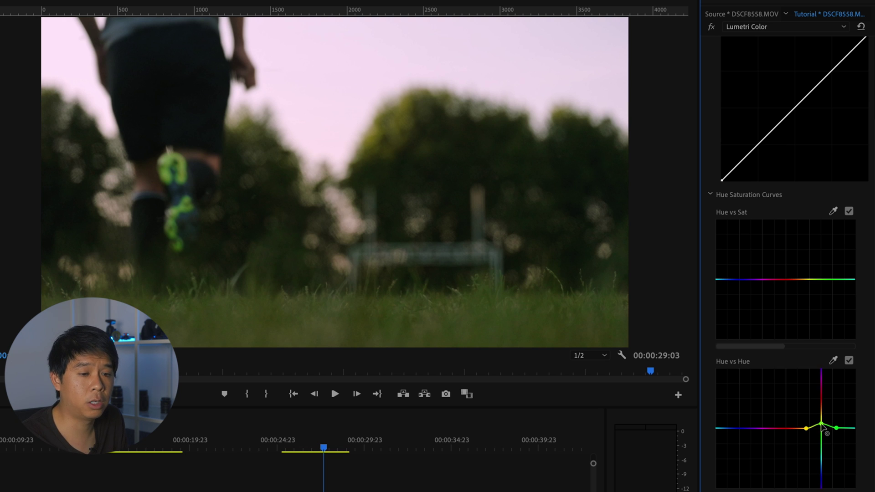
scroll(822, 427, "up", 3)
left_click(833, 295)
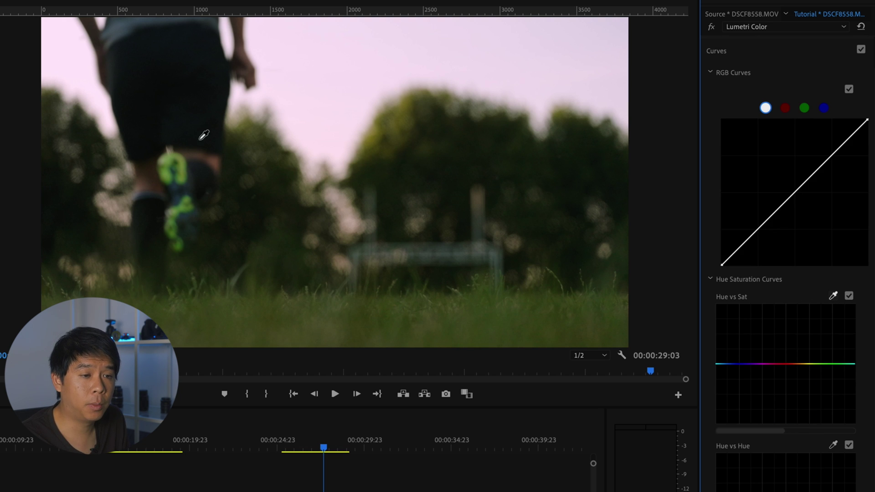
Step: Sample the picture for Hue vs Sat and slightly lift the orange-yellow saturation points
left_click(217, 160)
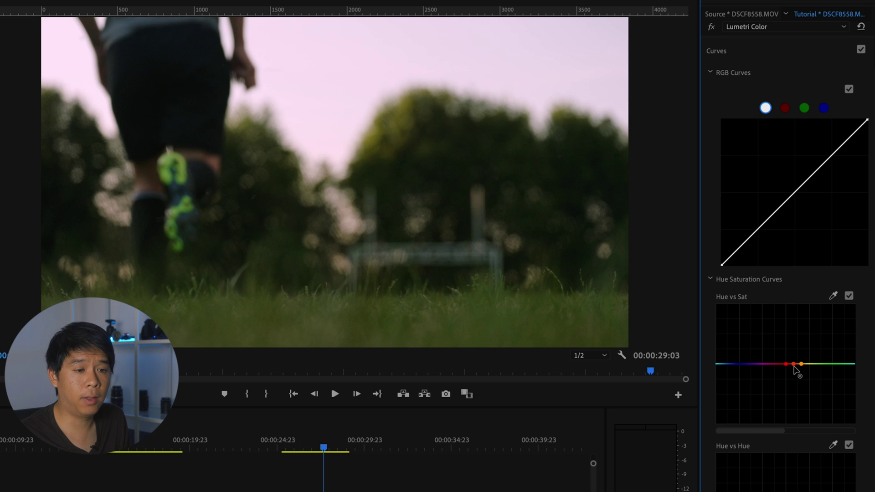
mouse_move(785, 365)
left_mouse_down()
mouse_move(804, 364)
mouse_move(793, 363)
mouse_move(792, 350)
mouse_move(793, 361)
left_mouse_up()
left_click(710, 27)
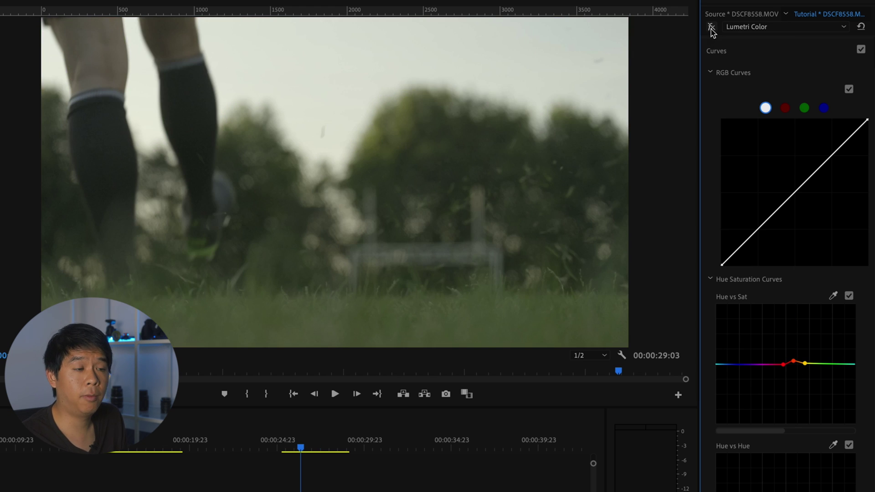
left_click(711, 27)
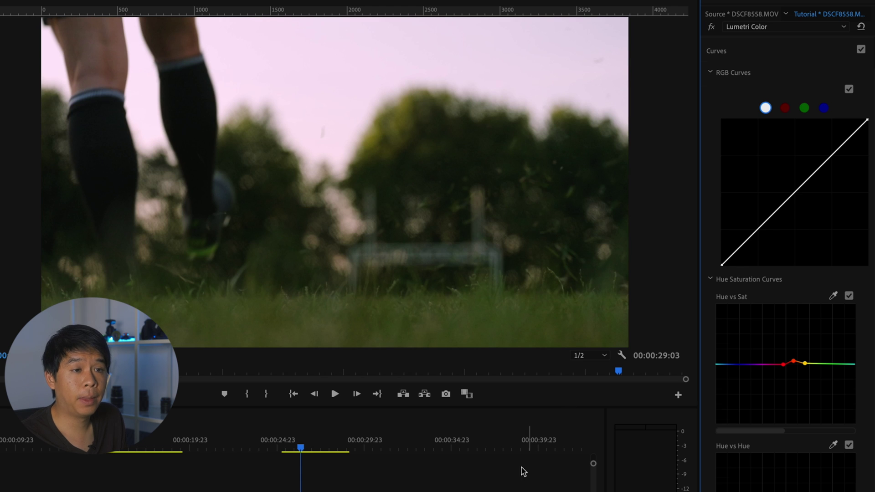
left_click(724, 72)
scroll(724, 106, "up", 1)
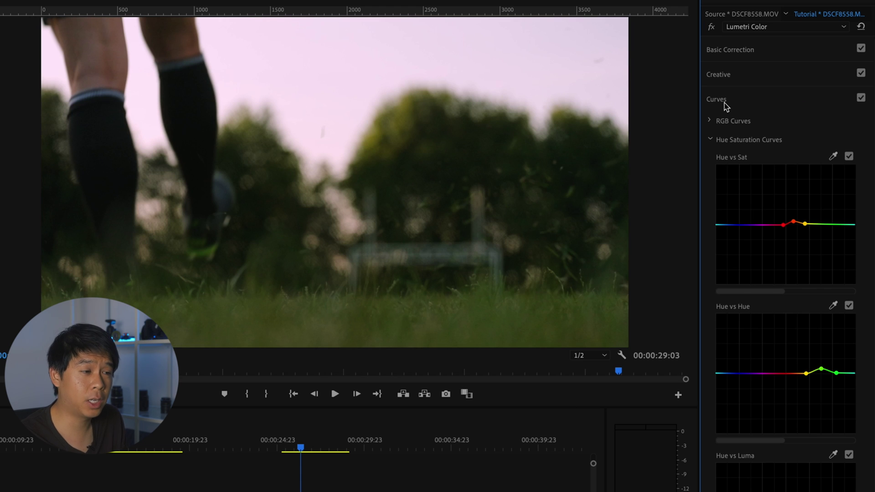
left_click(860, 98)
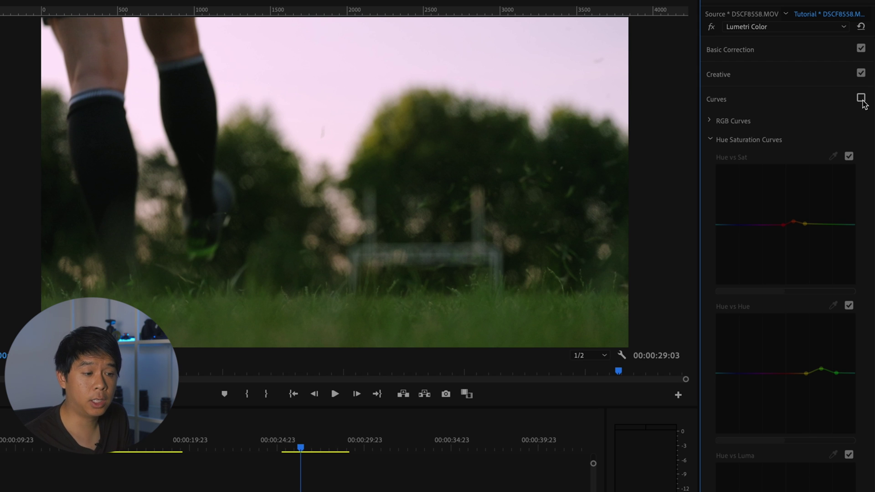
left_click(860, 98)
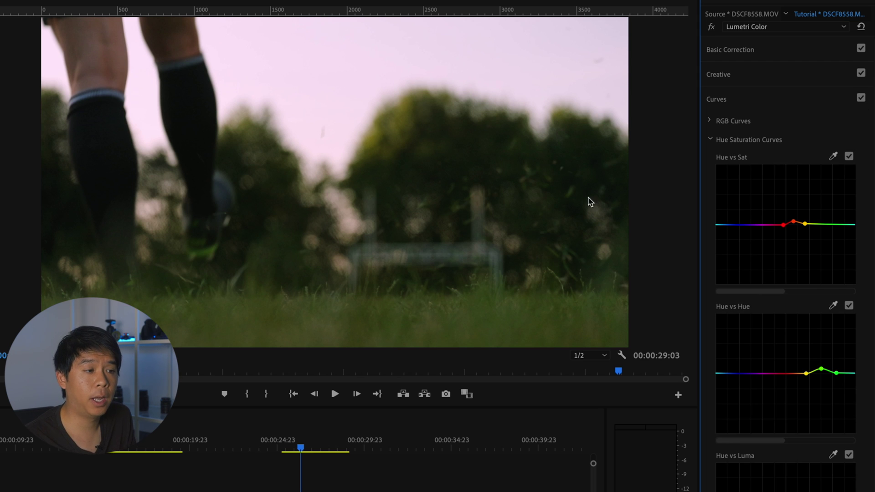